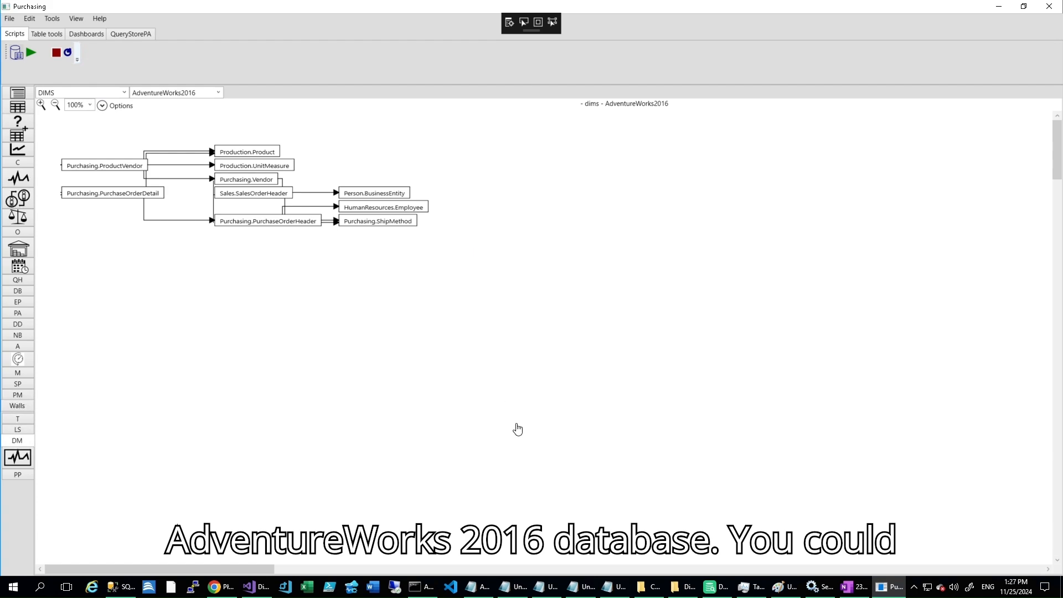
- Switch to DbVisualizer and place its restored window beside the Purchasing diagram in DIMS for comparison
drag(486, 10, 648, 75)
drag(871, 261, 871, 299)
drag(643, 419, 732, 424)
drag(752, 74, 881, 82)
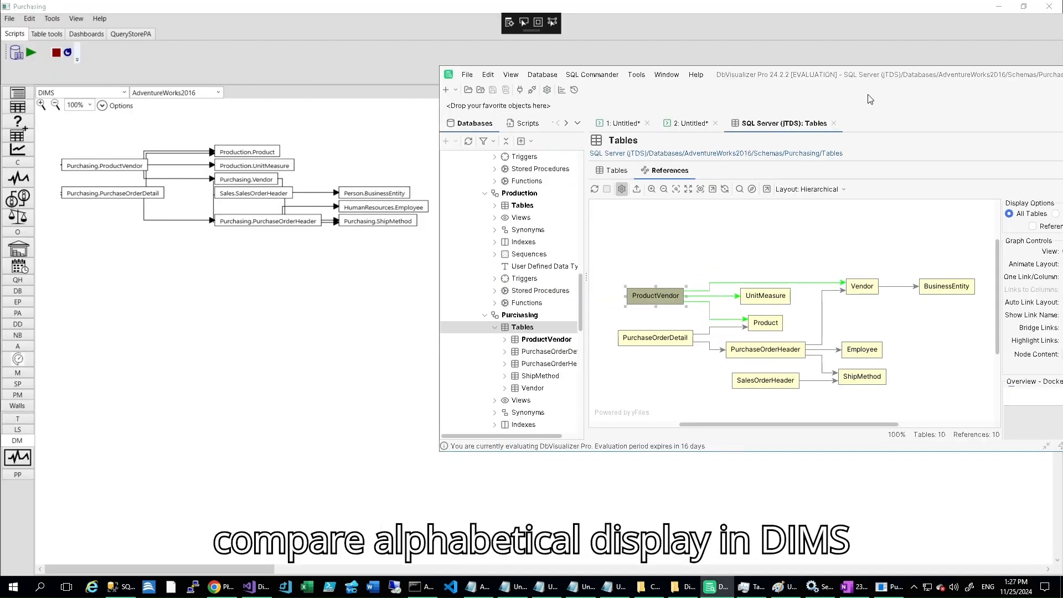
- In DIMS, list the objects of the AdventureWorks2016 database on the DIMS server and show its table relations
click(20, 117)
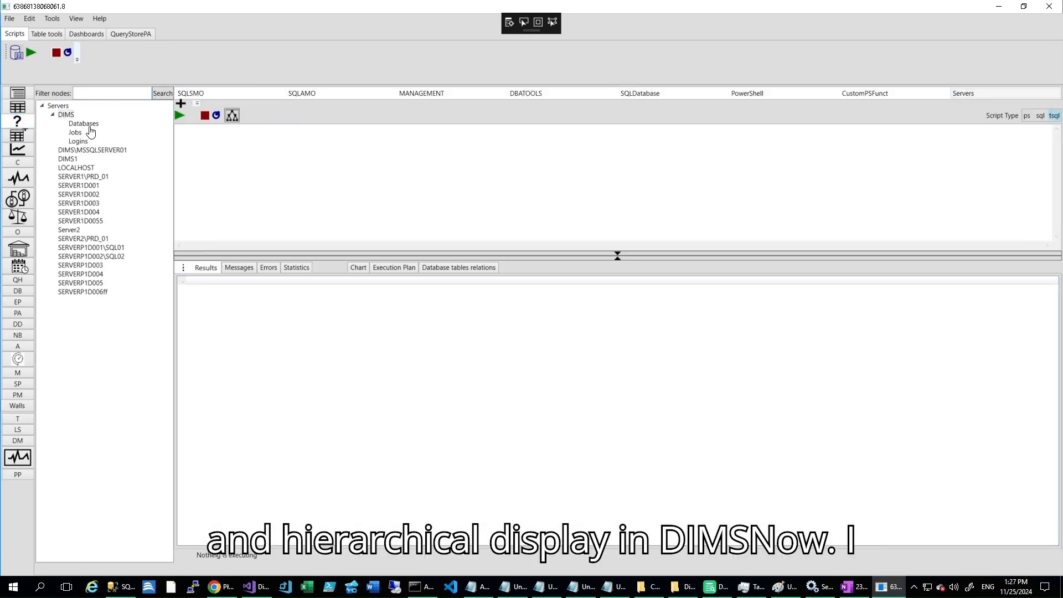
click(89, 125)
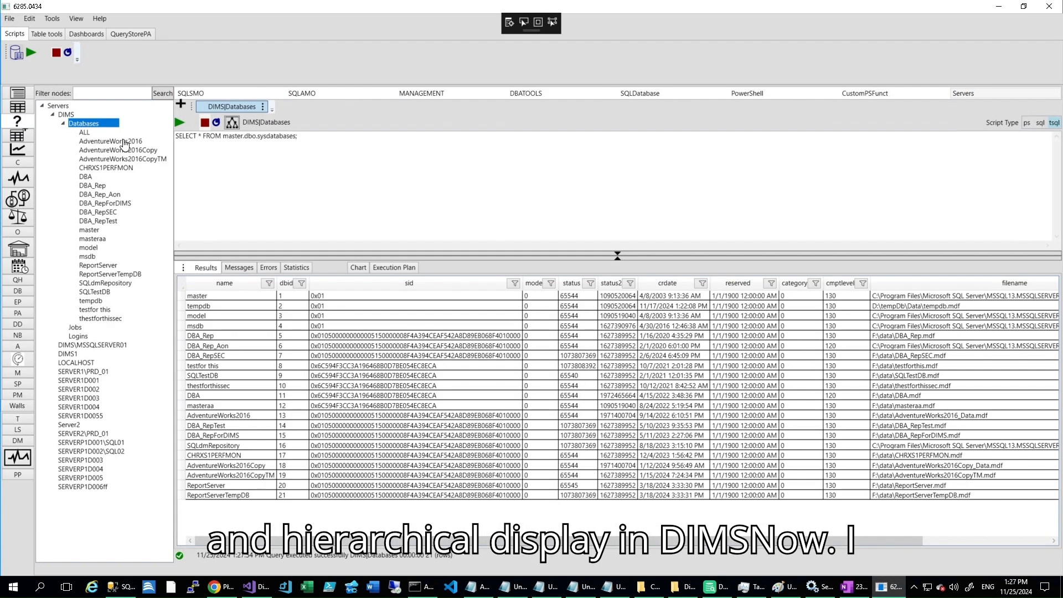
click(73, 142)
click(106, 151)
click(463, 270)
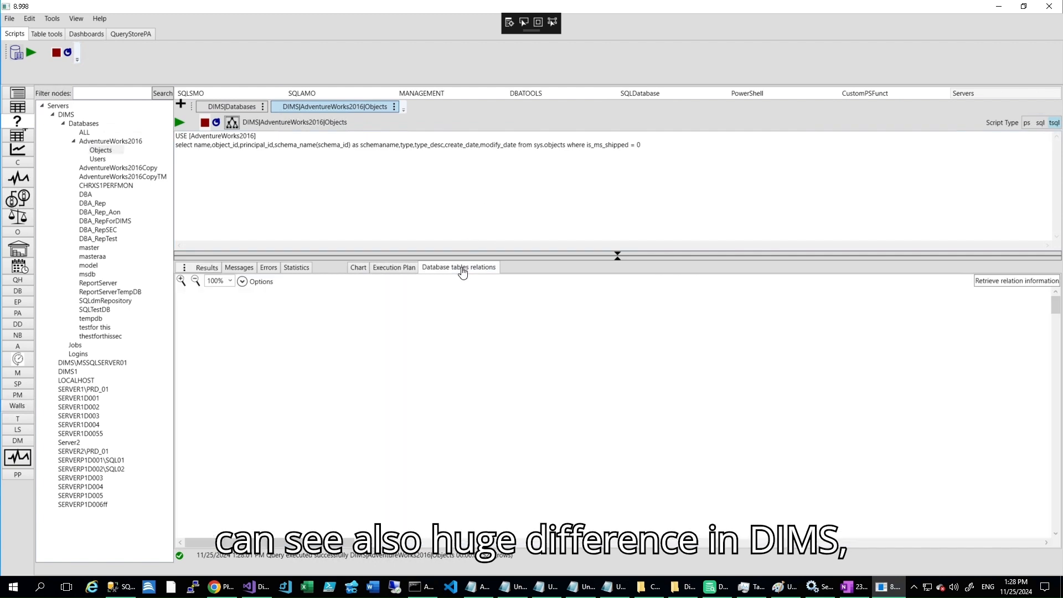
- Filter the table relations chart to the Purchasing schema
click(242, 281)
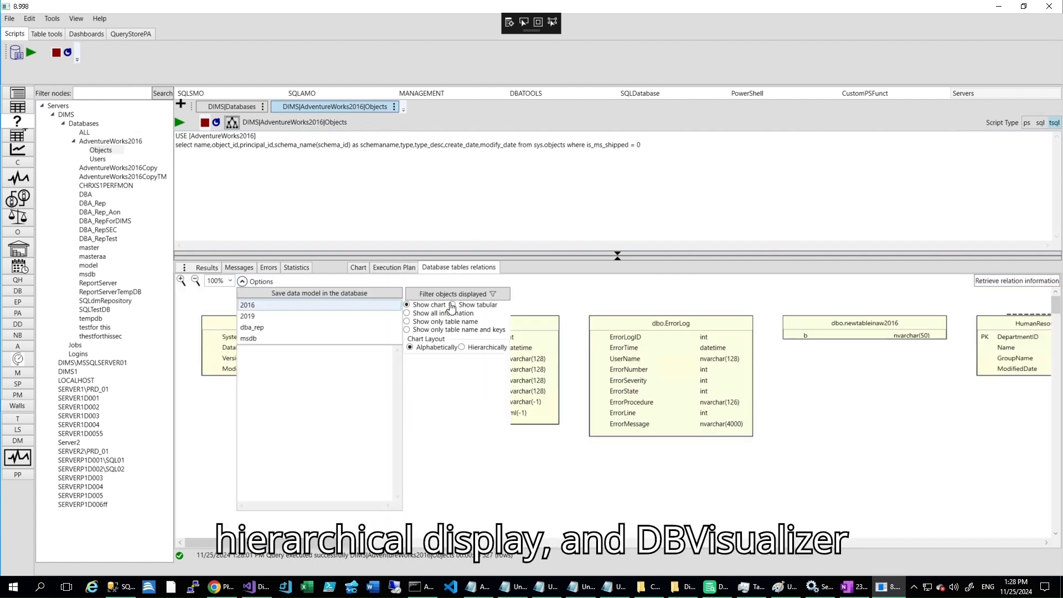
click(496, 294)
click(409, 350)
click(499, 349)
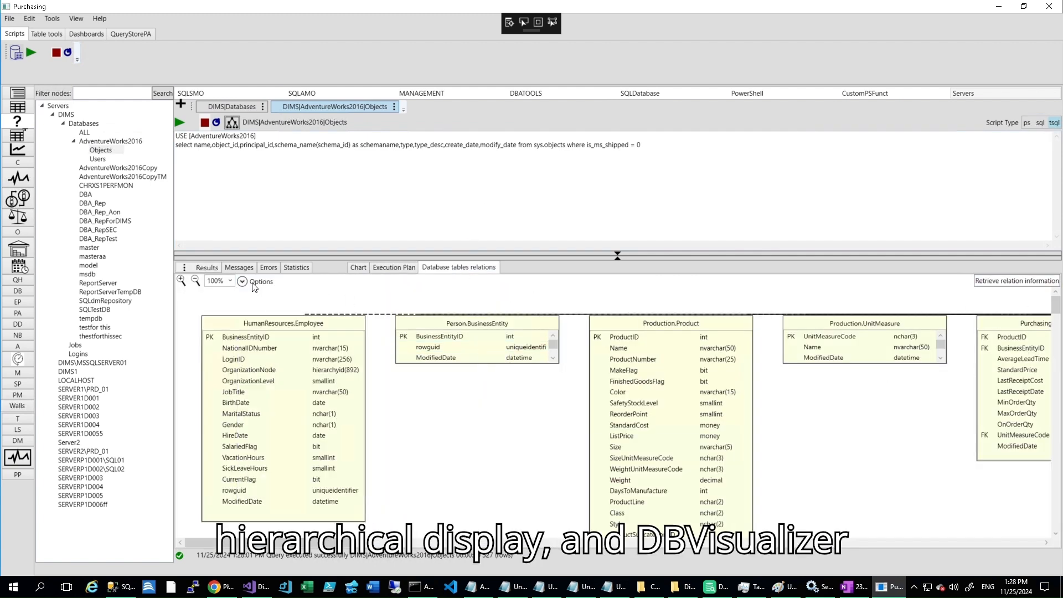
- Enlarge the diagram area and show only table names in a hierarchical chart layout
click(242, 281)
click(466, 348)
click(618, 258)
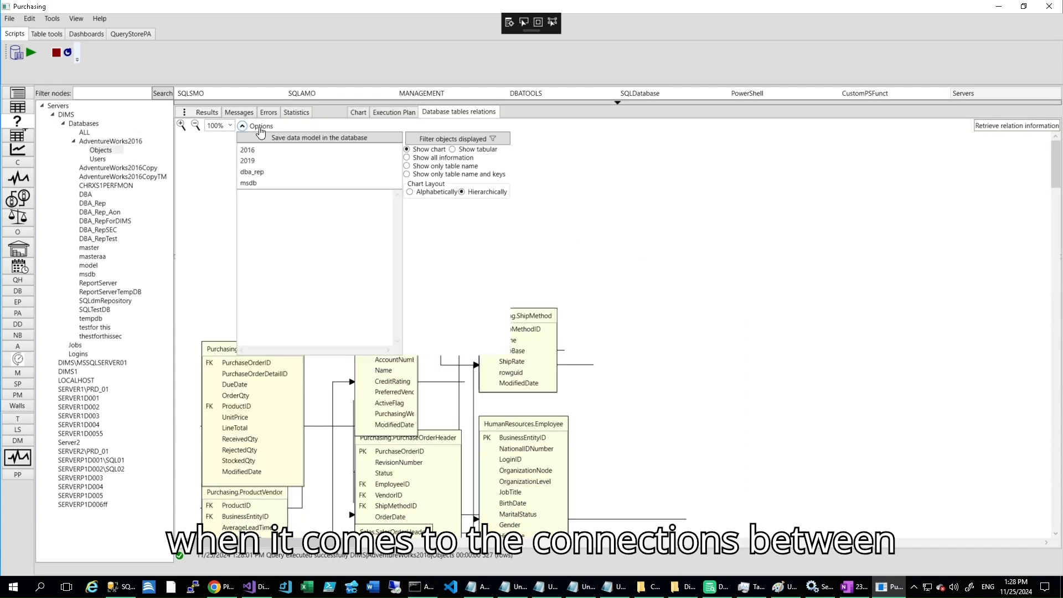
click(260, 127)
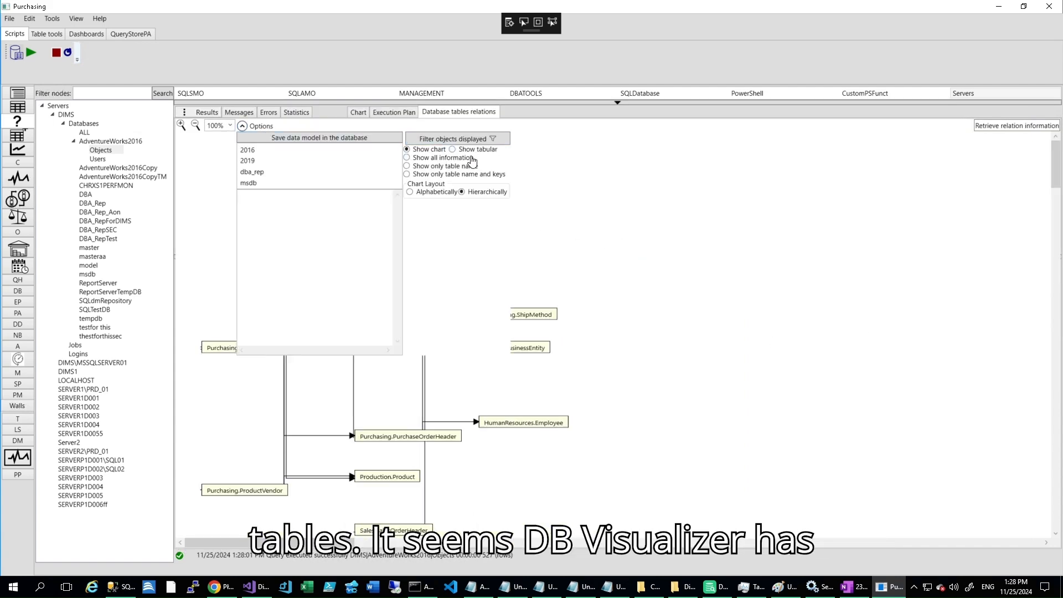
click(480, 193)
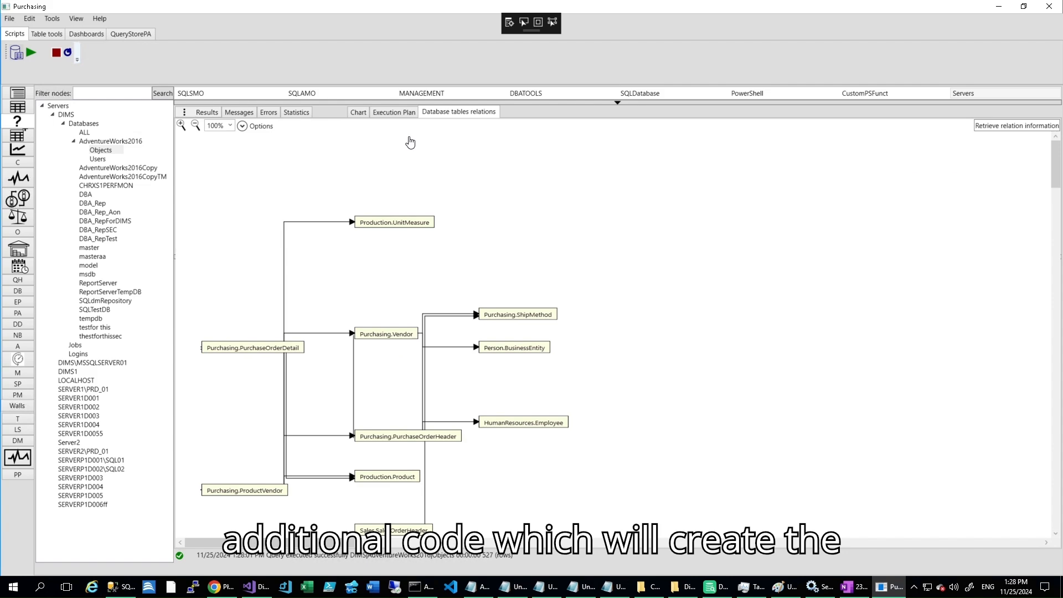
- Change the chart's object filter to the Person schema
click(260, 127)
click(496, 141)
click(431, 166)
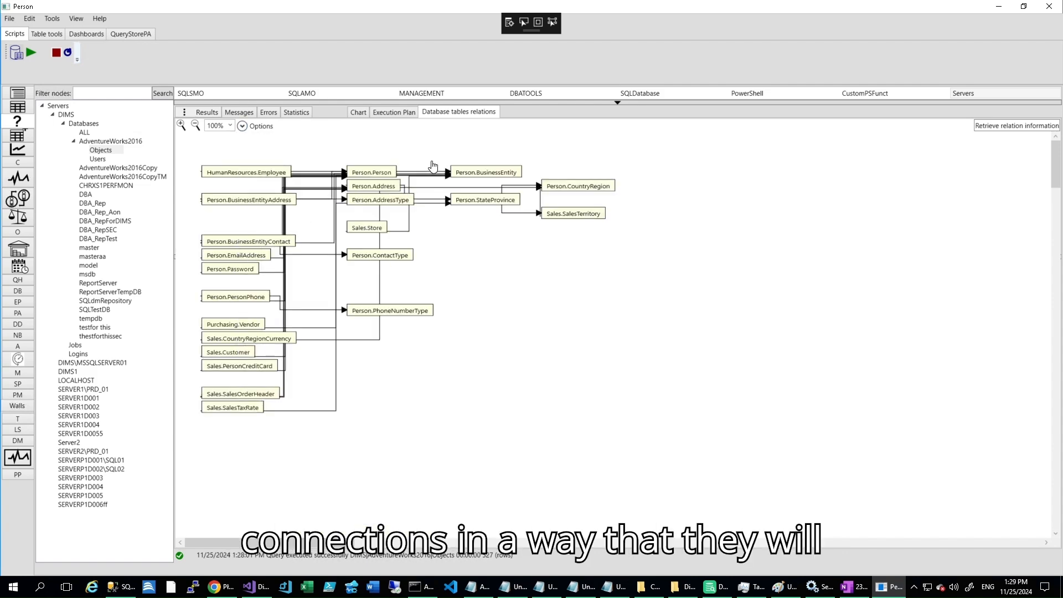
- Compare DbVisualizer's references graph of the Person tables with the Person chart in DIMS
click(730, 581)
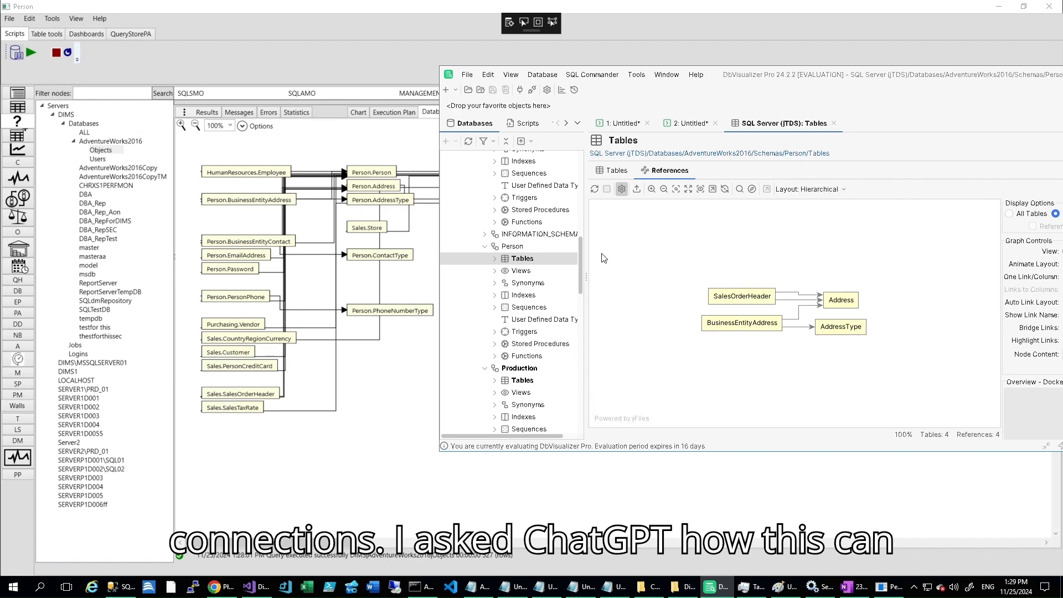
scroll(580, 265, down, 2)
click(689, 12)
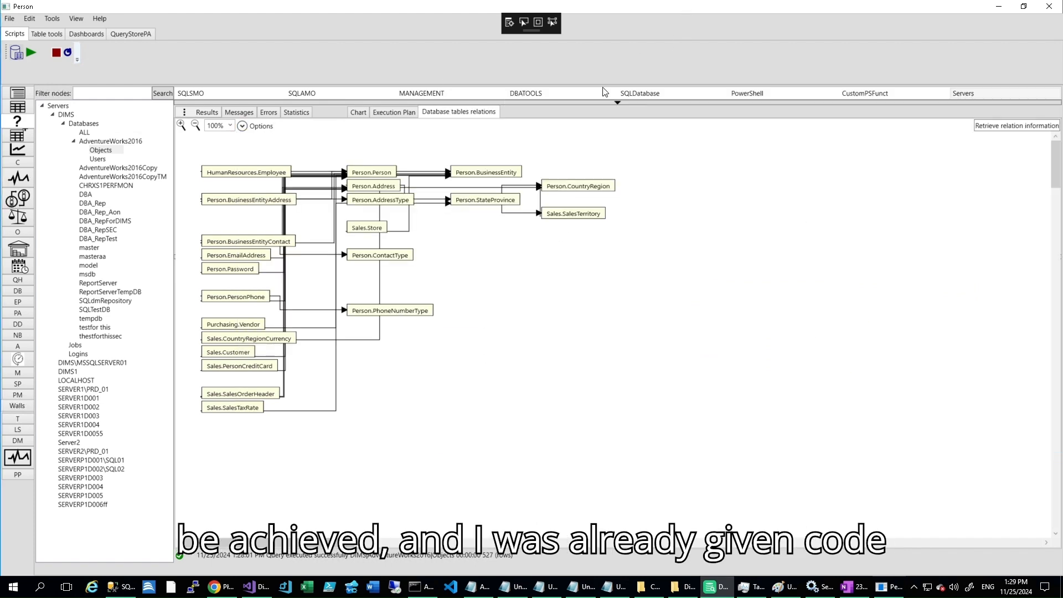
click(243, 126)
click(492, 139)
click(719, 587)
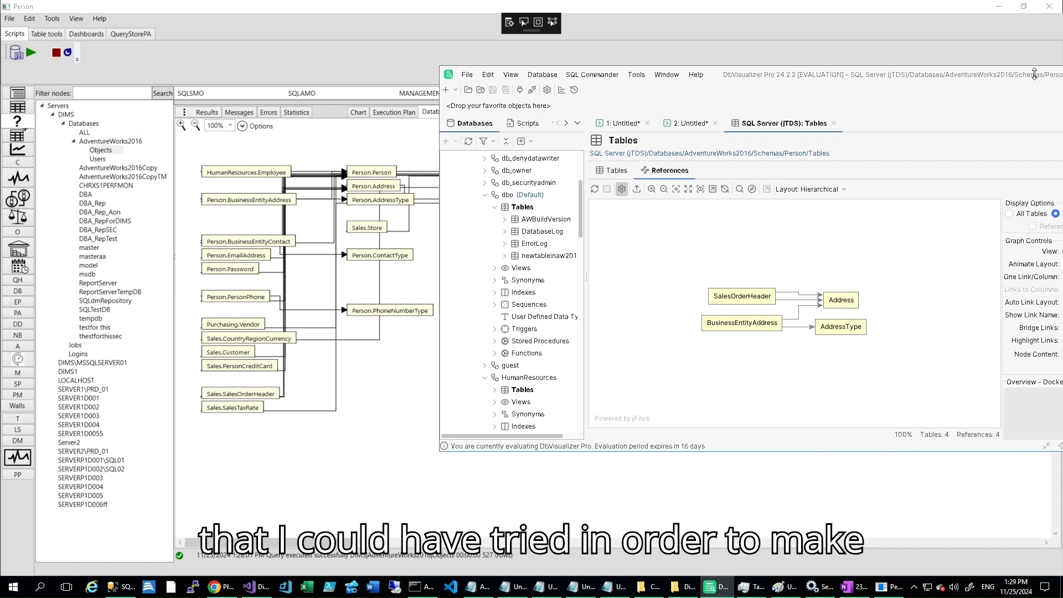
drag(1019, 77, 976, 78)
click(1021, 215)
click(693, 178)
click(692, 178)
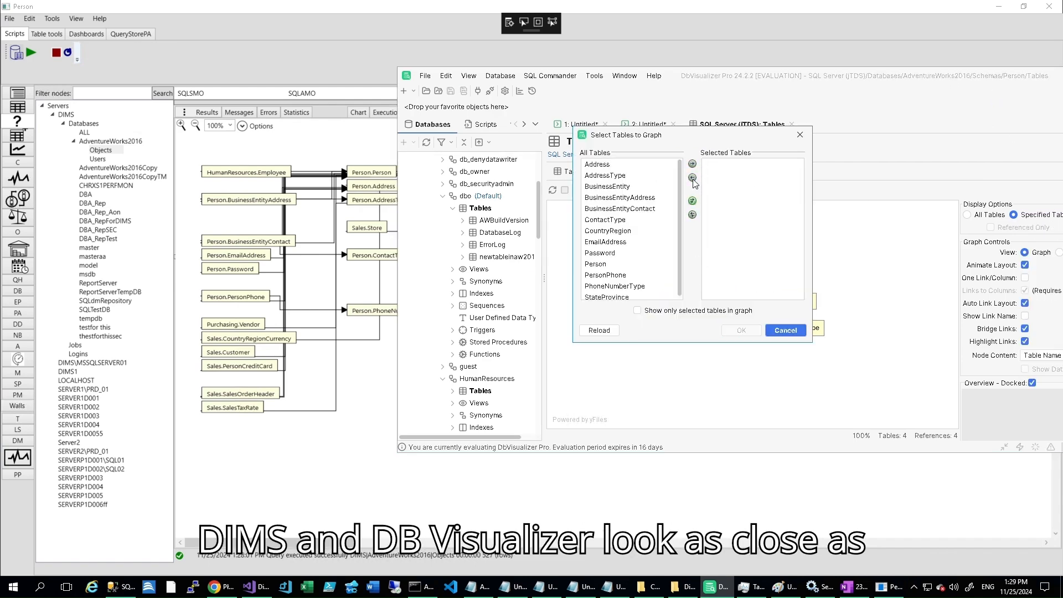
click(800, 134)
- Display all Person tables in DbVisualizer's references graph and move the window off the DIMS chart
click(967, 214)
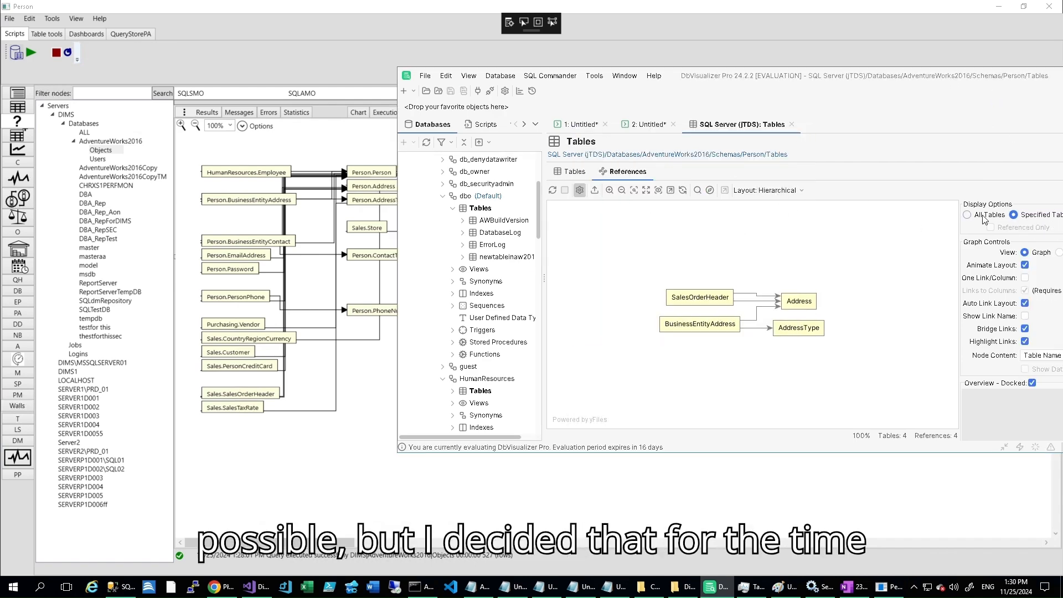
drag(759, 82, 856, 82)
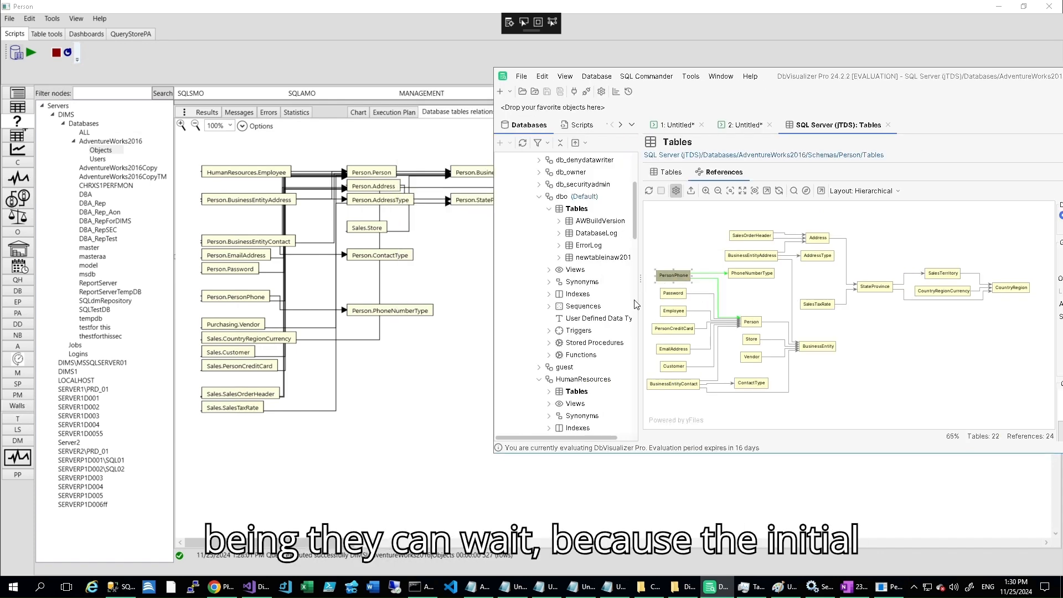
- Compare the Person links in both programs and move the Person.Person table above the HumanResources.Employee row in DIMS
click(286, 244)
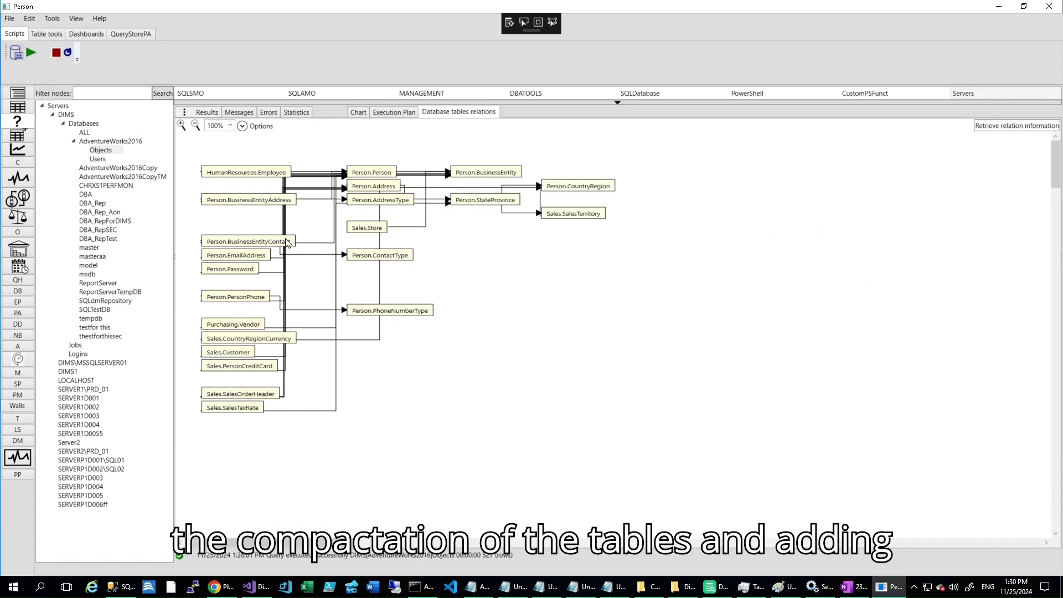
click(715, 587)
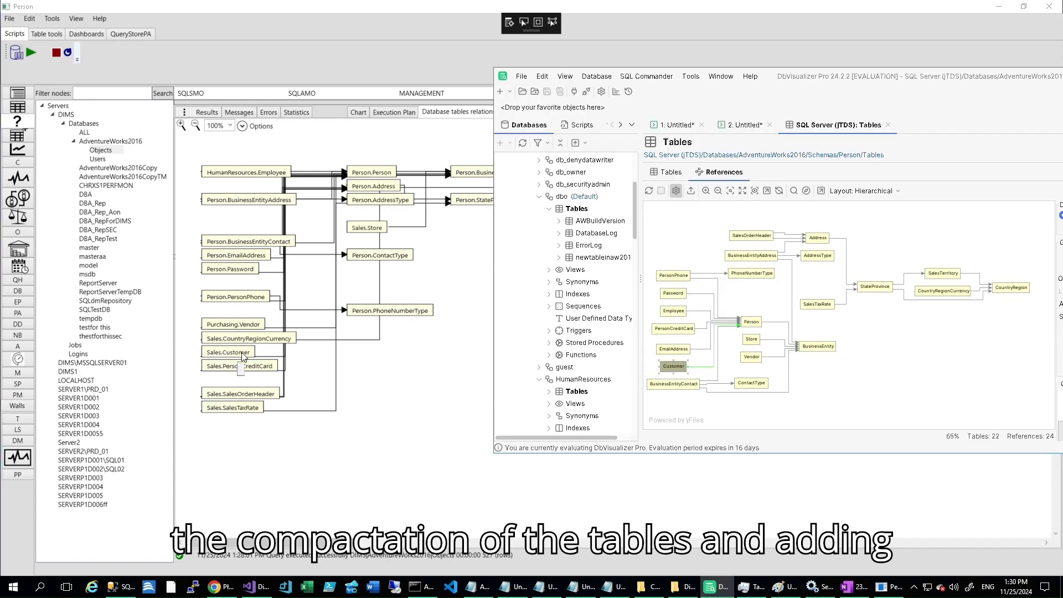
click(242, 357)
click(717, 586)
drag(393, 174, 397, 153)
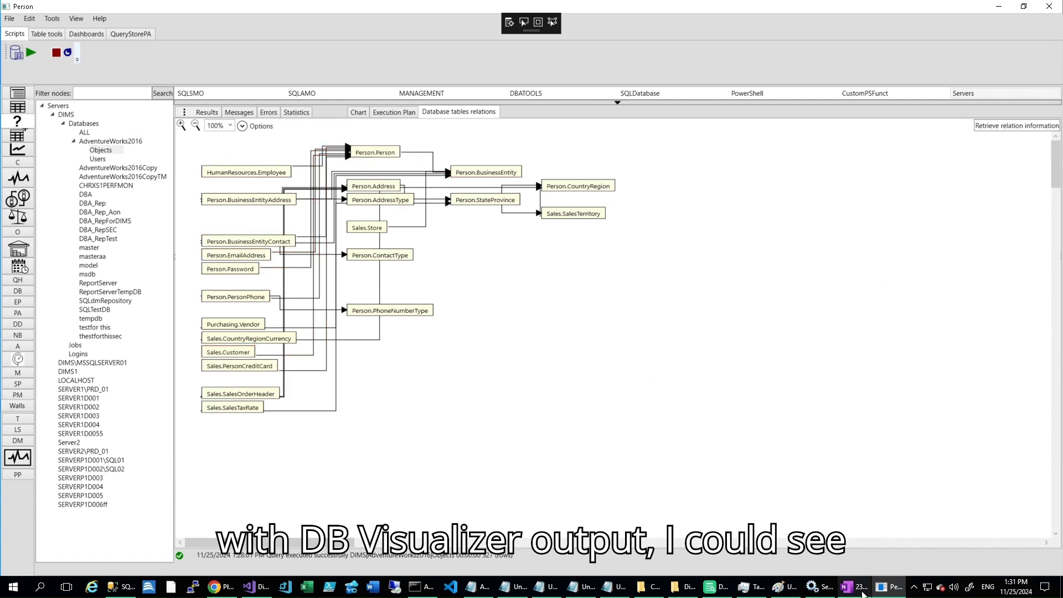
- Reposition the DbVisualizer window and filter the DIMS chart to the Sales schema
click(719, 589)
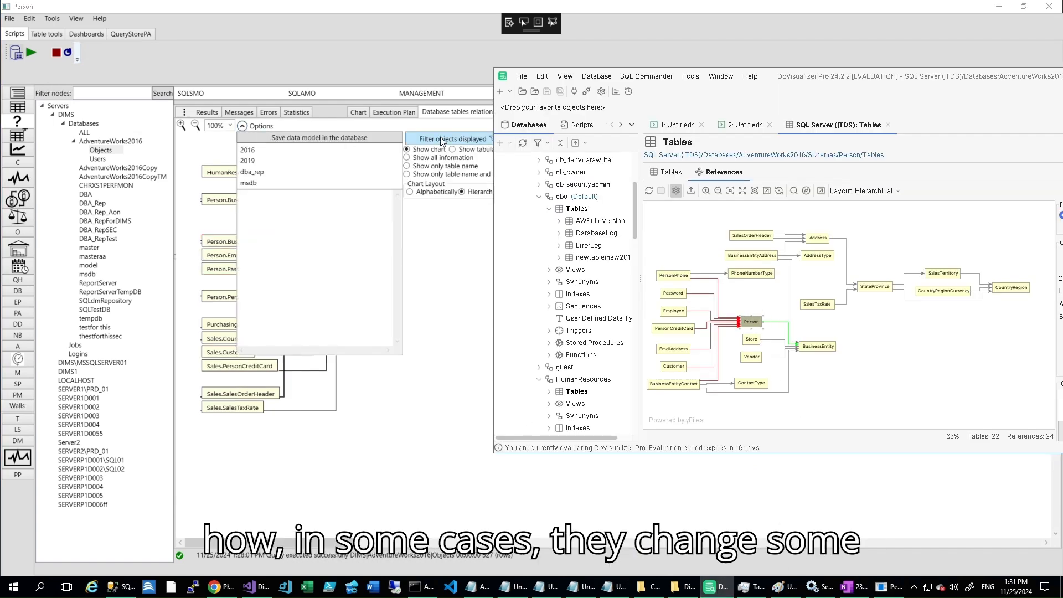
drag(1002, 73, 859, 71)
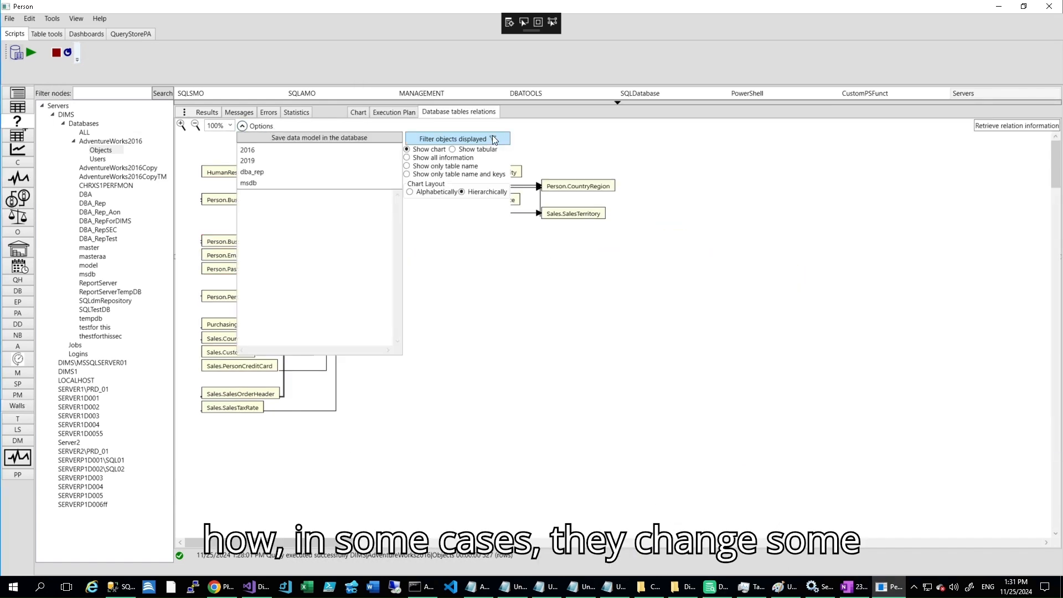
click(475, 142)
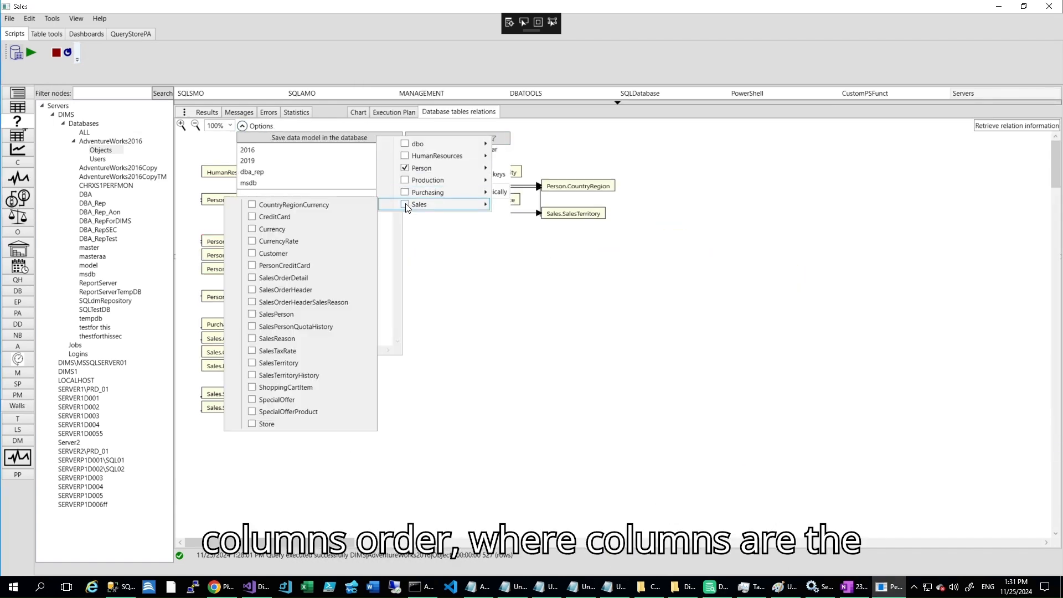
click(494, 208)
- Switch to DbVisualizer, show the references graph of the Sales schema's tables and maximize the window
click(717, 587)
drag(492, 224, 493, 350)
click(434, 321)
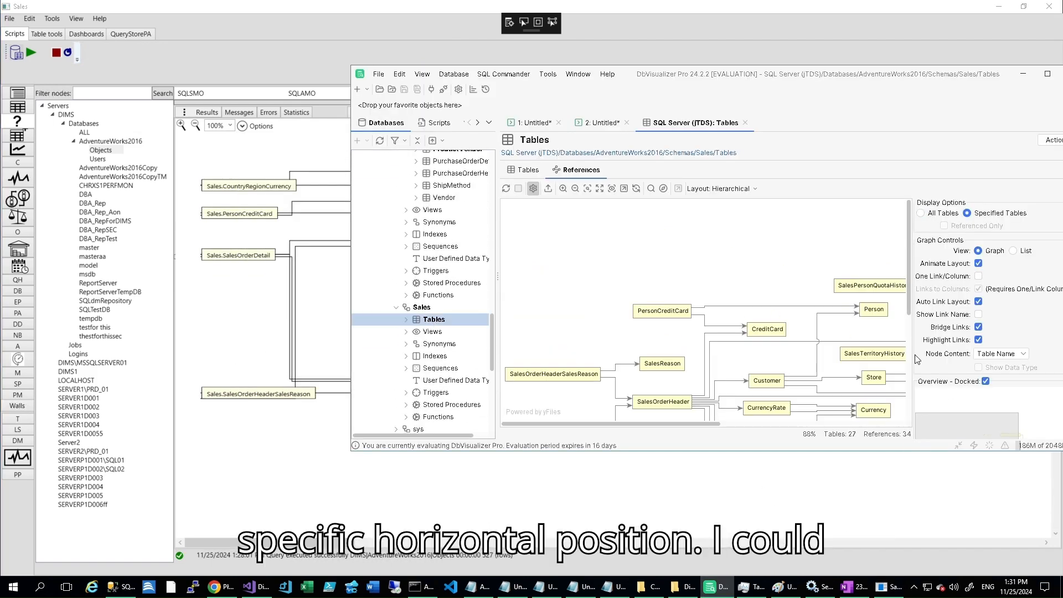
click(1048, 76)
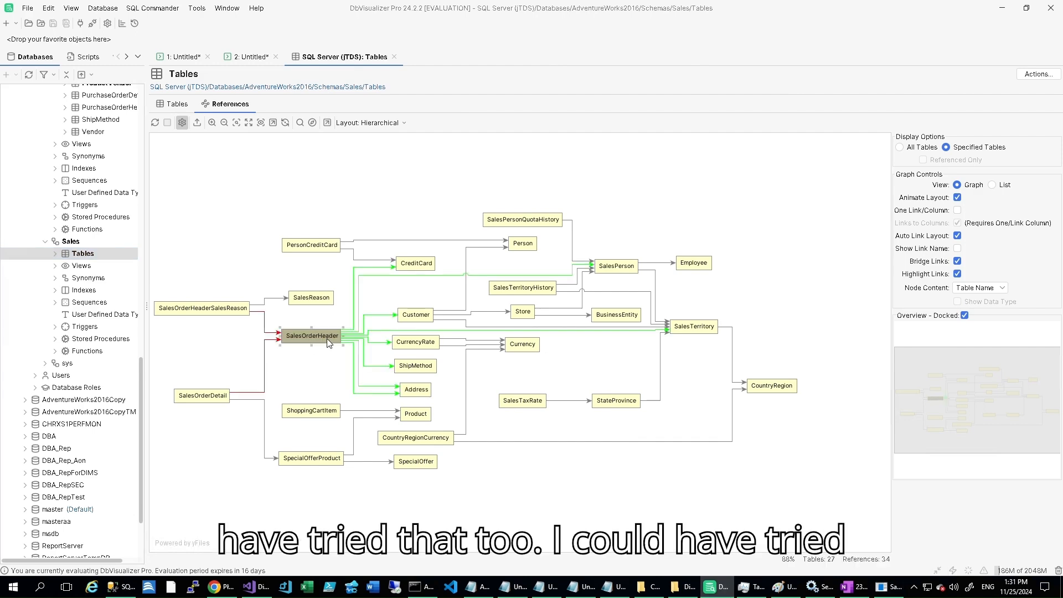
- In DIMS, move the Sales.SalesOrderHeader table between Sales.SalesOrderDetail and the Sales.CreditCard column
click(892, 591)
drag(440, 242, 374, 267)
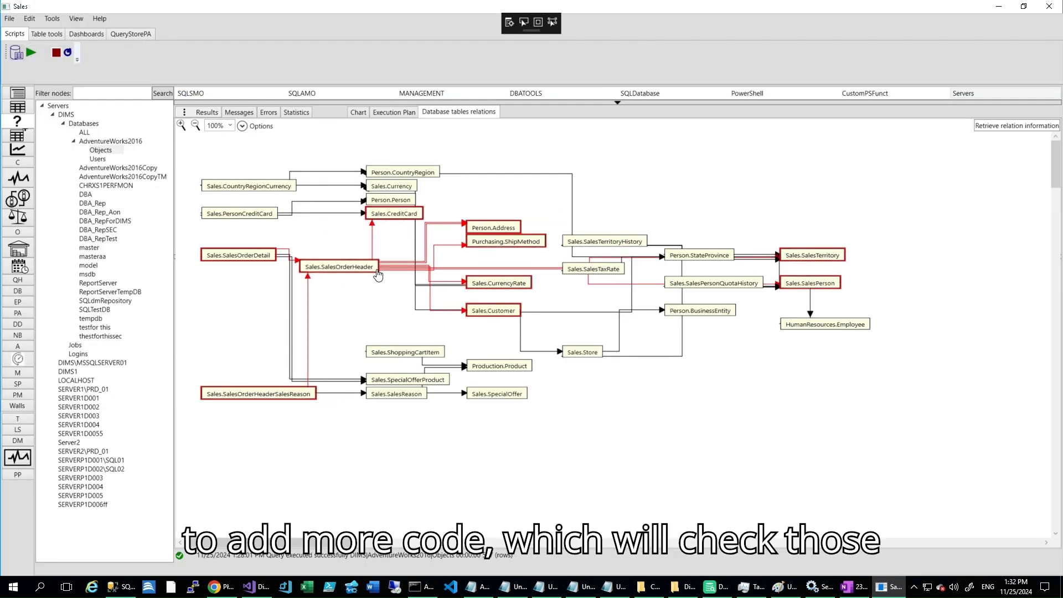
- Switch to DbVisualizer, restore its window and narrow it so more of the DIMS chart shows
click(711, 588)
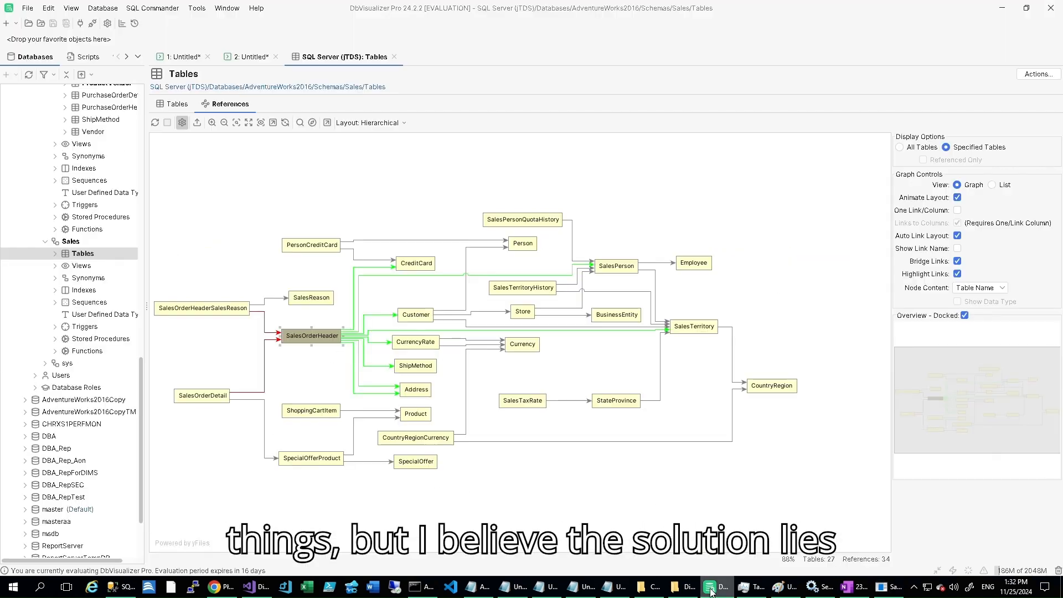
double_click(379, 7)
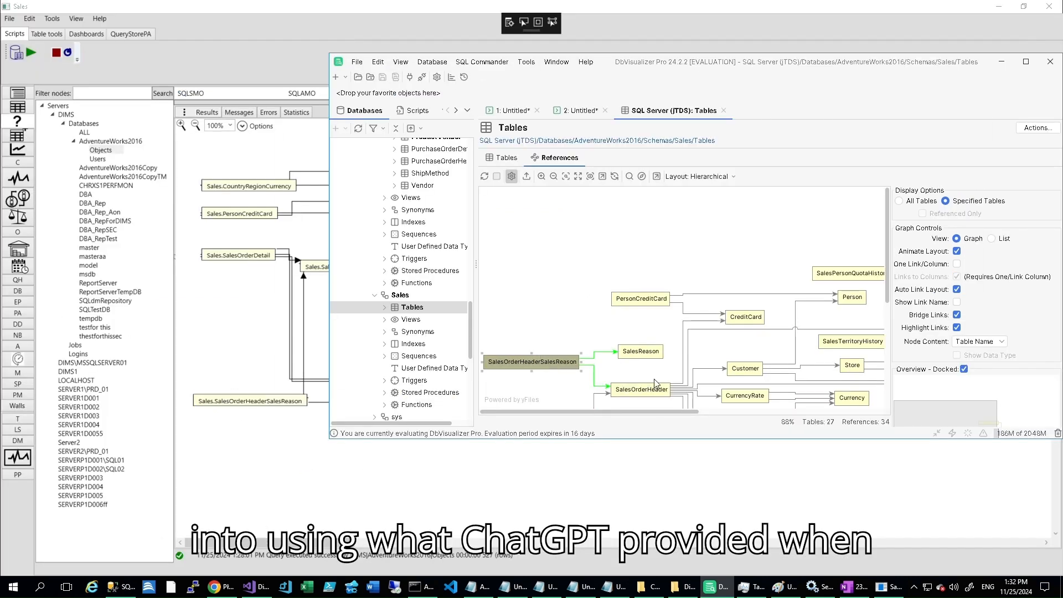
drag(330, 294, 623, 294)
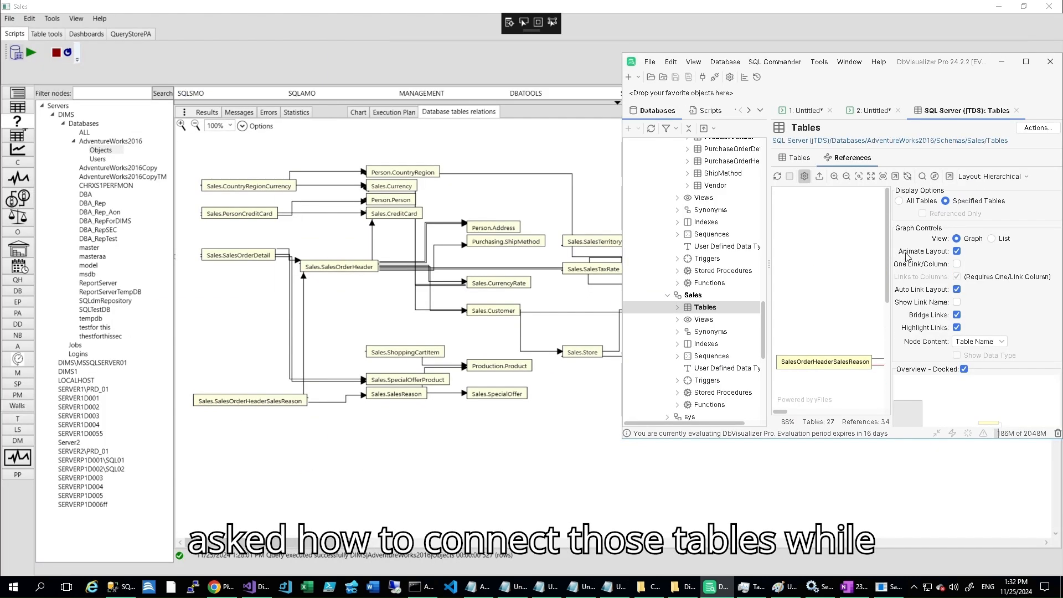
- In DIMS, move Sales.SalesOrderHeaderSalesReason below the other tables and Person.CountryRegion beyond the Sales.SalesTerritory column
click(305, 401)
drag(305, 401, 308, 431)
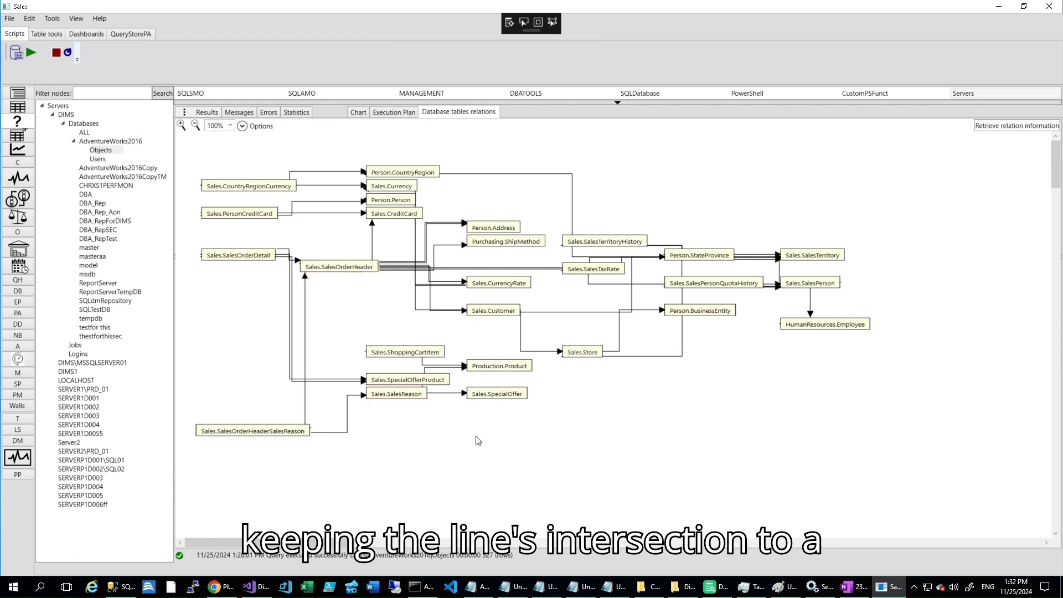
drag(441, 172, 996, 312)
- Check the DbVisualizer window again and move the Sales.CountryRegionCurrency table slightly up in the DIMS chart
click(717, 587)
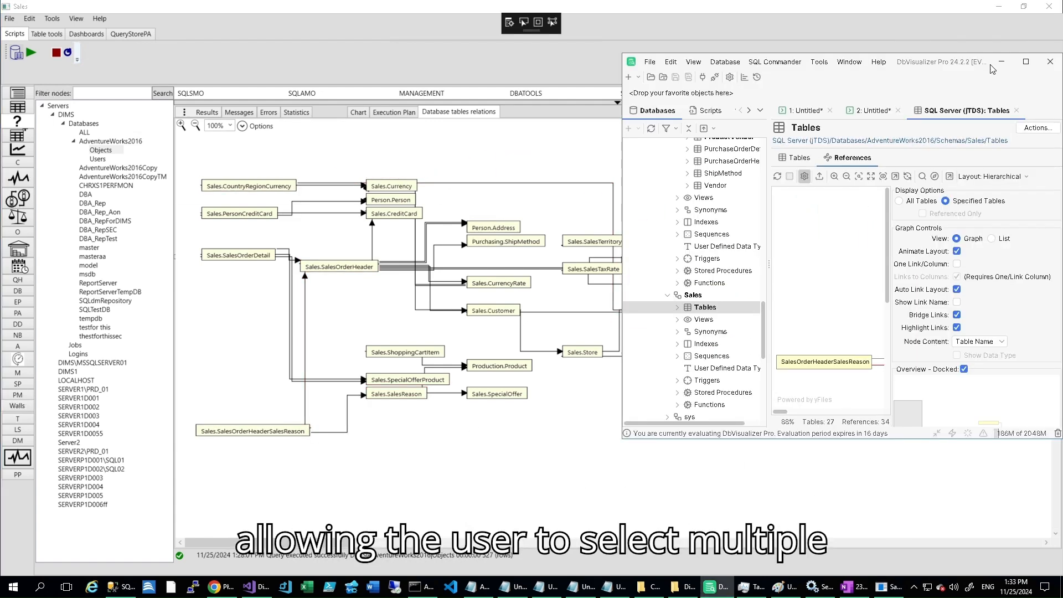
click(884, 586)
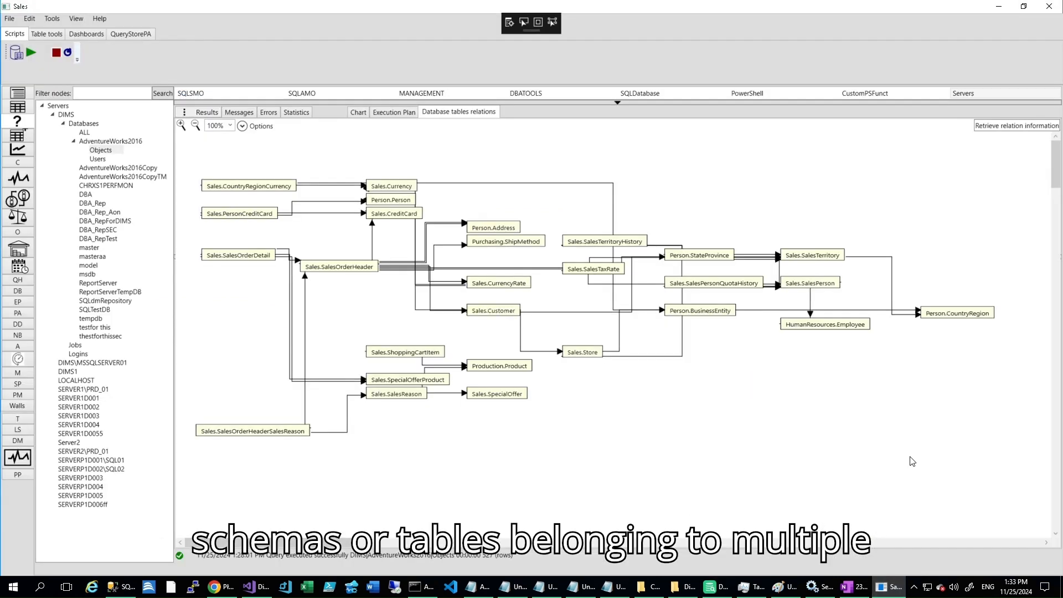
drag(295, 184, 318, 162)
- Change the DIMS chart's object filter to the Purchasing schema
click(242, 126)
click(496, 141)
click(421, 195)
- Switch to DbVisualizer and show the references graph of the Purchasing schema's tables
click(713, 587)
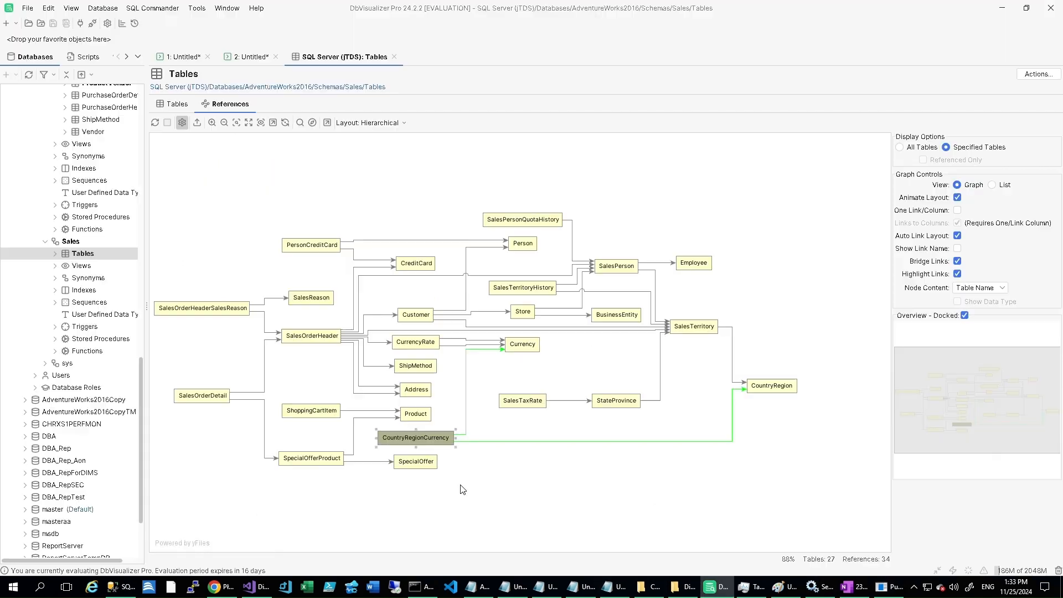
click(83, 284)
drag(437, 10, 719, 91)
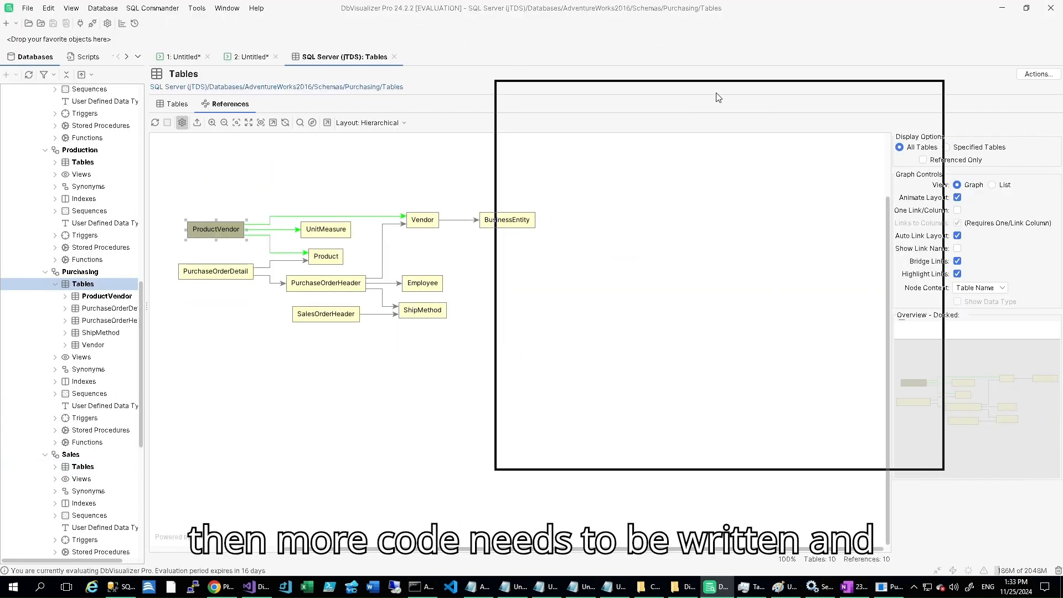
click(903, 89)
click(946, 146)
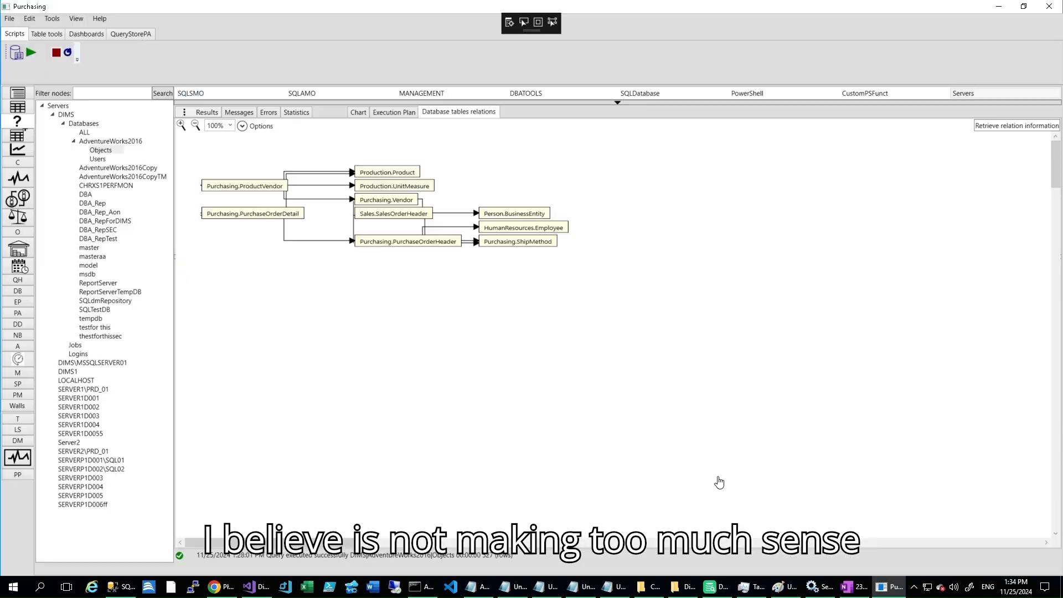
- In DIMS, restrict the chart's object filter to the ProductVendor table of the Purchasing schema
click(256, 127)
click(500, 142)
mouse_move(459, 198)
click(283, 197)
- Switch to DbVisualizer and add the ShipMethod table to the specified tables of the Purchasing references graph
click(721, 592)
click(721, 592)
click(721, 592)
click(721, 591)
click(720, 593)
click(981, 148)
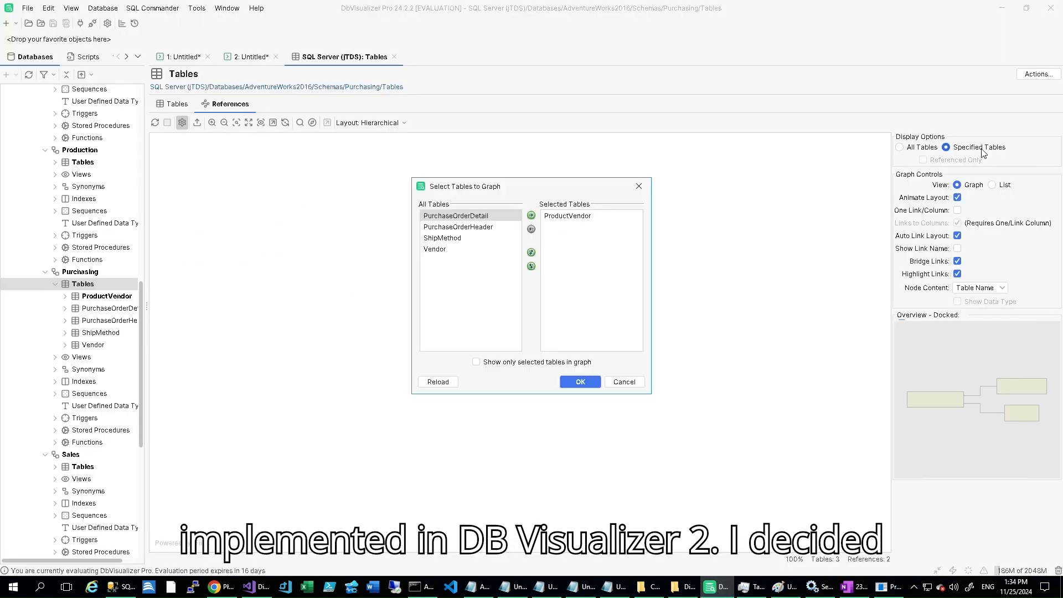
click(449, 240)
click(531, 215)
click(580, 381)
- Switch to DIMS and add the ShipMethod table of the Purchasing schema to the chart's object filter
click(888, 588)
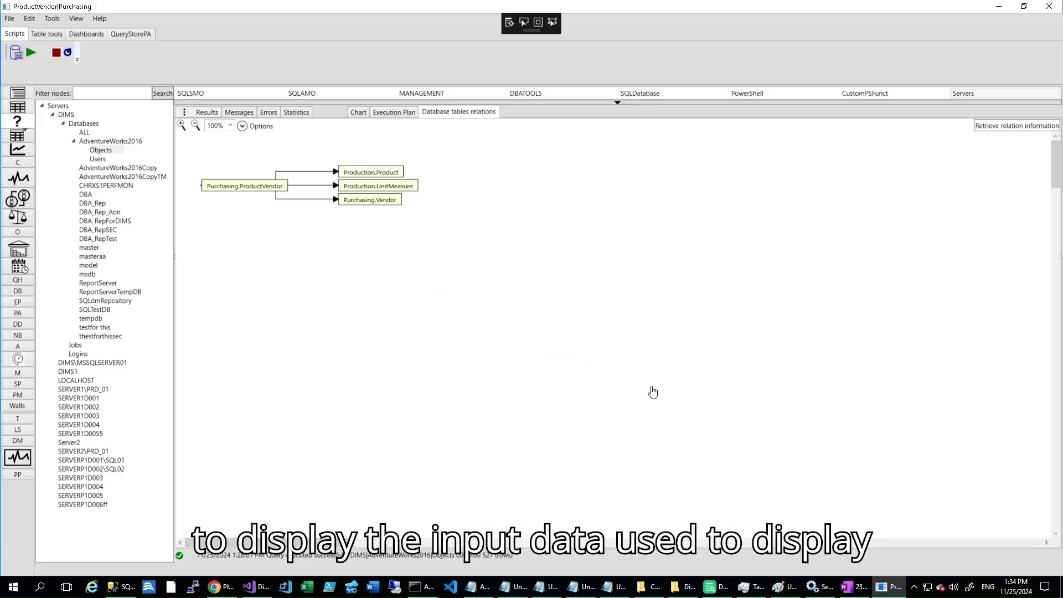
click(257, 127)
click(494, 139)
mouse_move(460, 197)
click(284, 235)
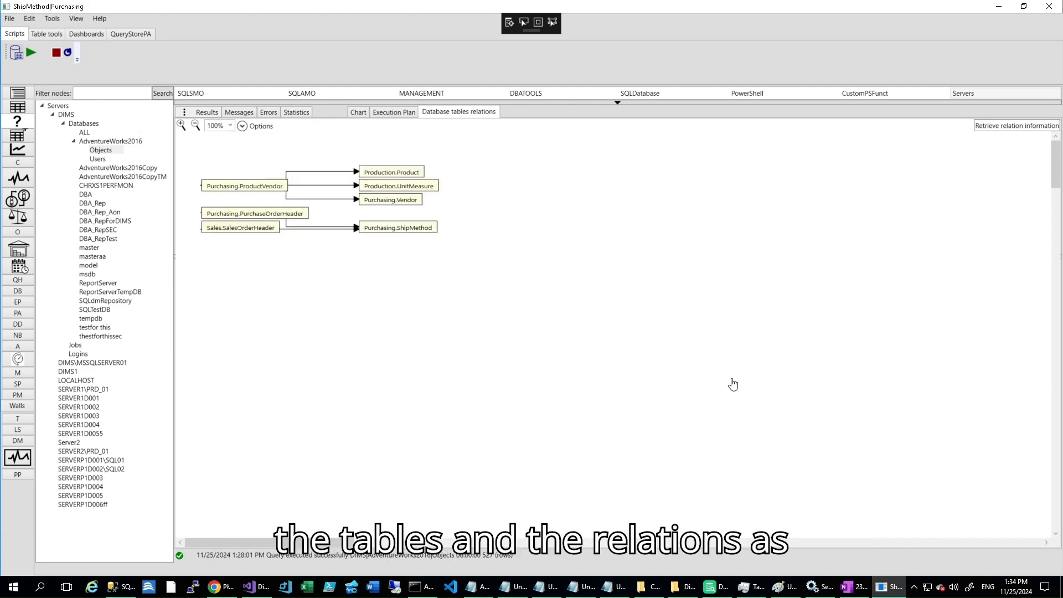
- Switch to DbVisualizer and reduce its window so the references graph floats over the DIMS chart
click(728, 593)
drag(520, 6, 732, 69)
drag(957, 323, 1037, 324)
drag(861, 378, 872, 332)
- In the DIMS chart, nudge Purchasing.ShipMethod and move Purchasing.ProductVendor to the right of the tables it references, checking against DbVisualizer's graph
drag(433, 230, 436, 225)
click(717, 587)
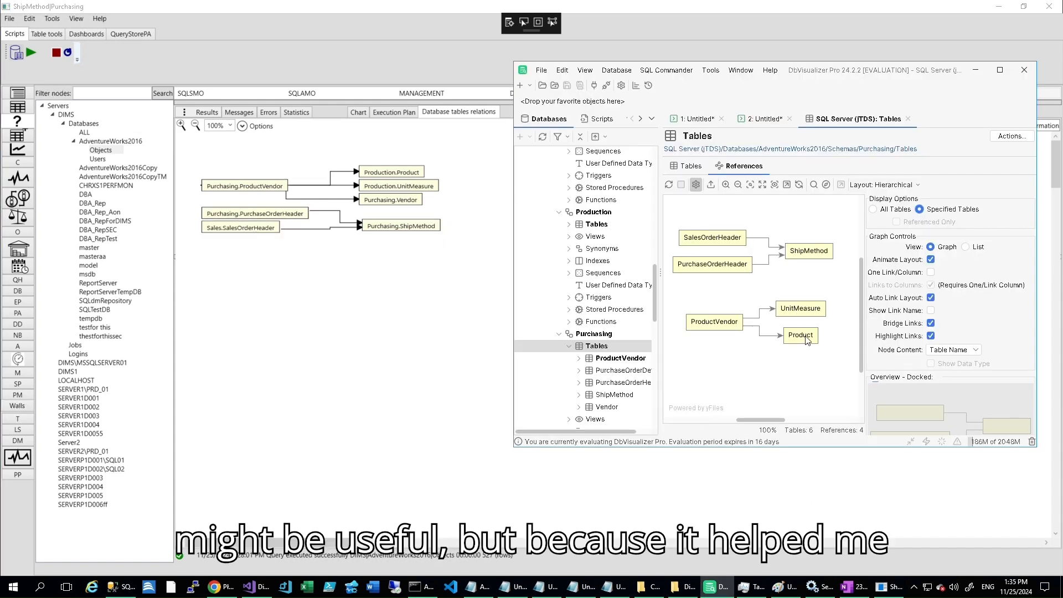
click(819, 256)
drag(286, 186, 659, 193)
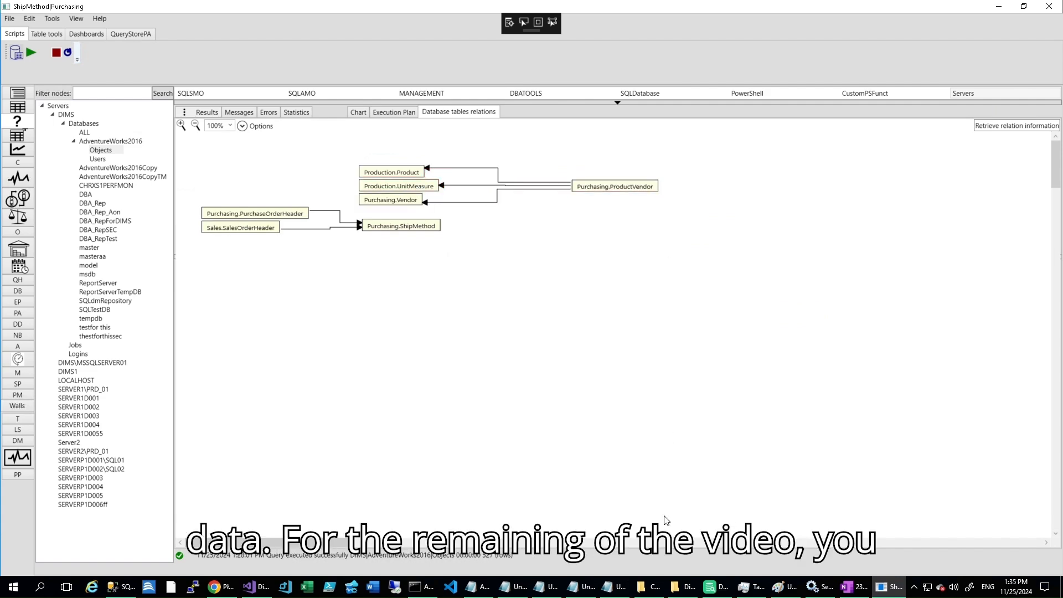
- In DbVisualizer, move ProductVendor to the right of UnitMeasure and Product, then maximize the window
click(716, 587)
drag(914, 70, 855, 215)
click(656, 465)
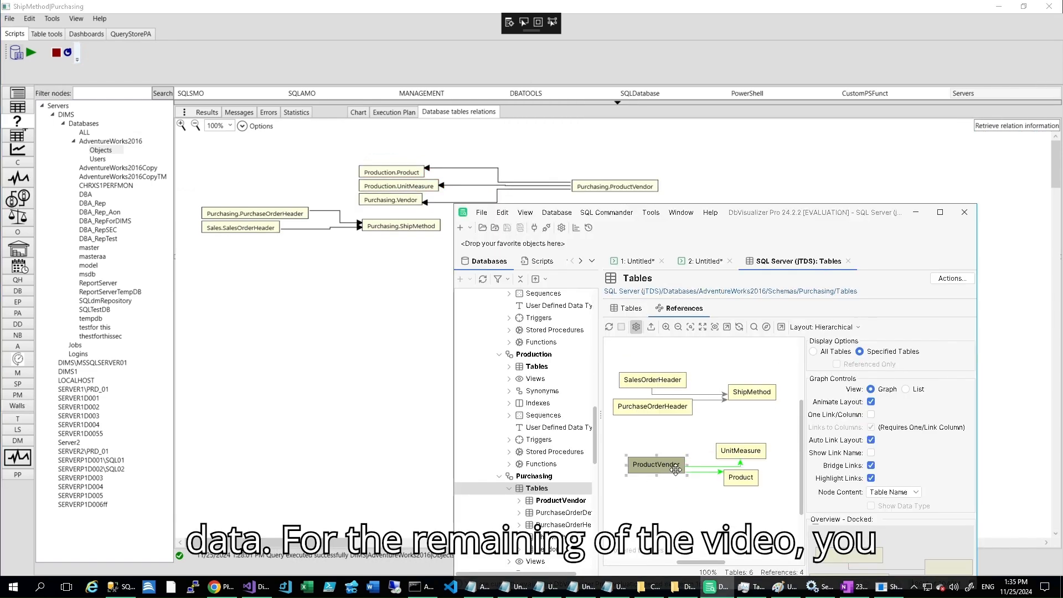
drag(704, 563, 719, 565)
click(940, 212)
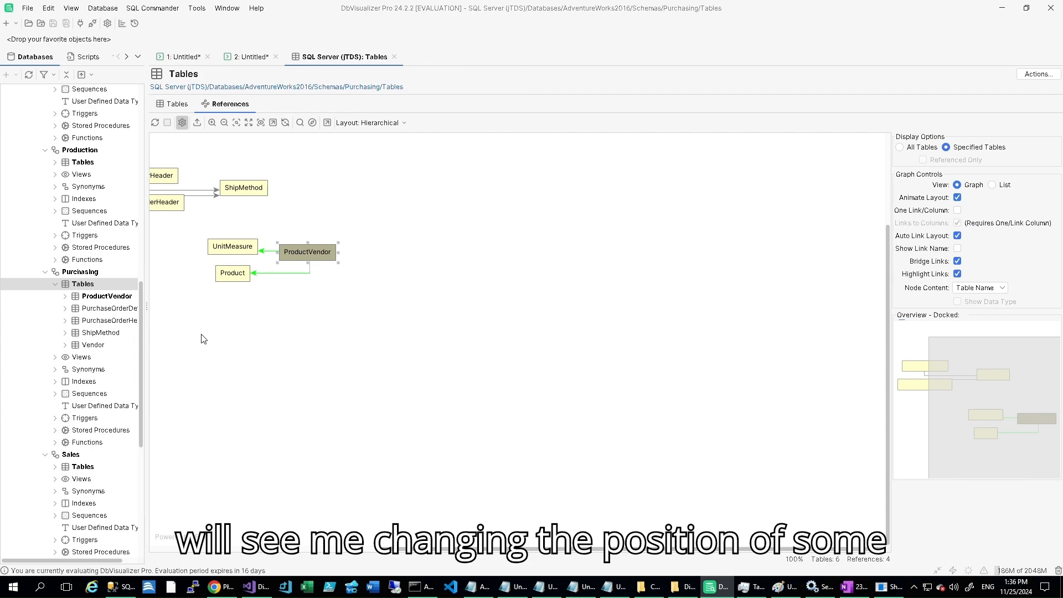
- Add the HumanResources schema to the DIMS chart's object filter and show the references graph of the HumanResources tables in DbVisualizer
scroll(141, 224, up, 5)
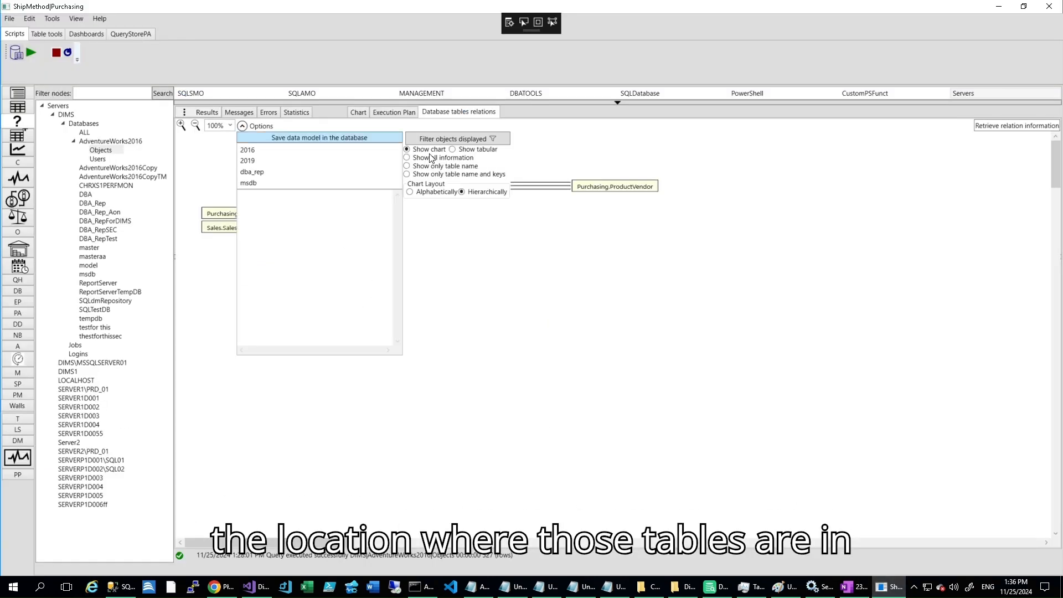
click(419, 165)
click(418, 162)
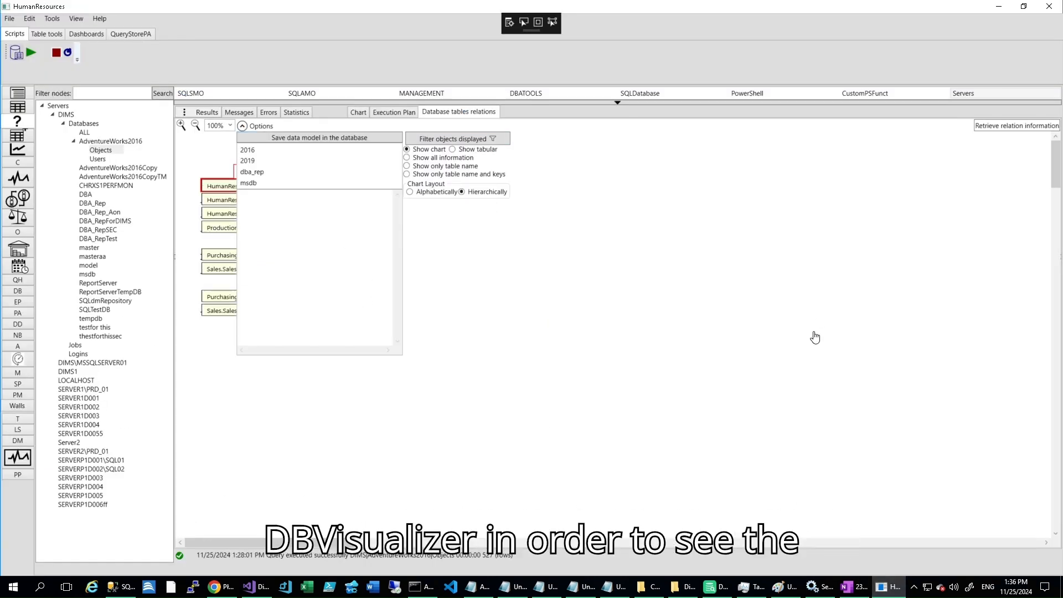
click(716, 587)
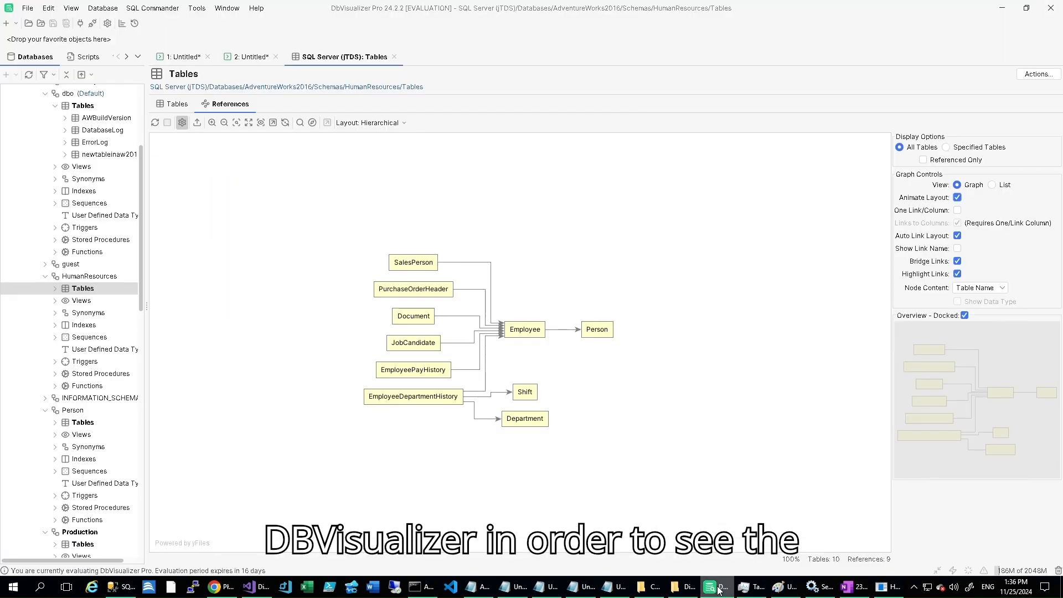
click(889, 587)
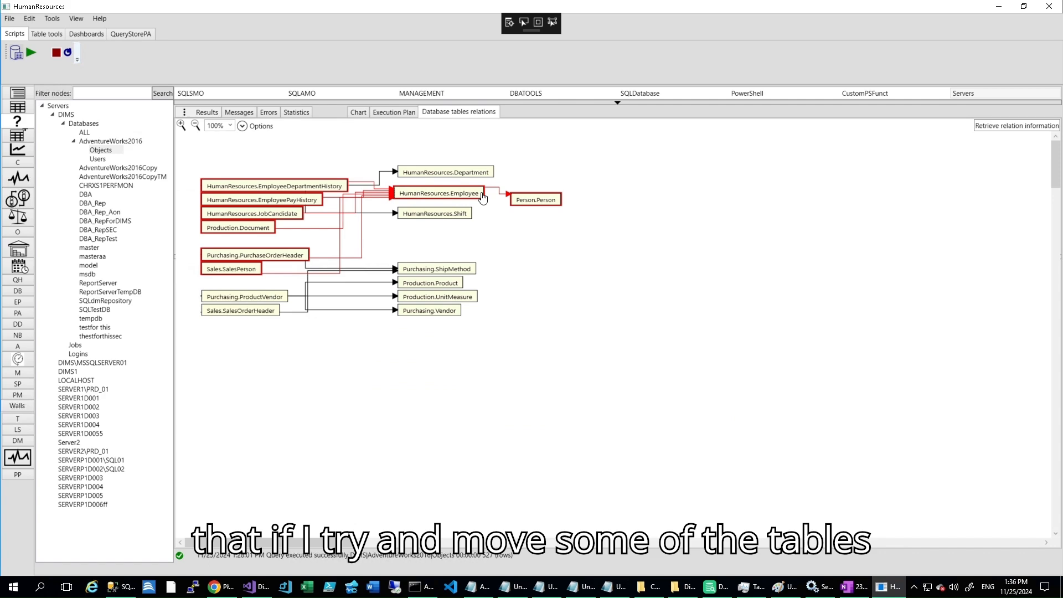
- Move EmployeeDepartmentHistory down and to the left in DbVisualizer's graph, and to the right of all other tables in the DIMS chart
click(716, 587)
drag(442, 405, 419, 427)
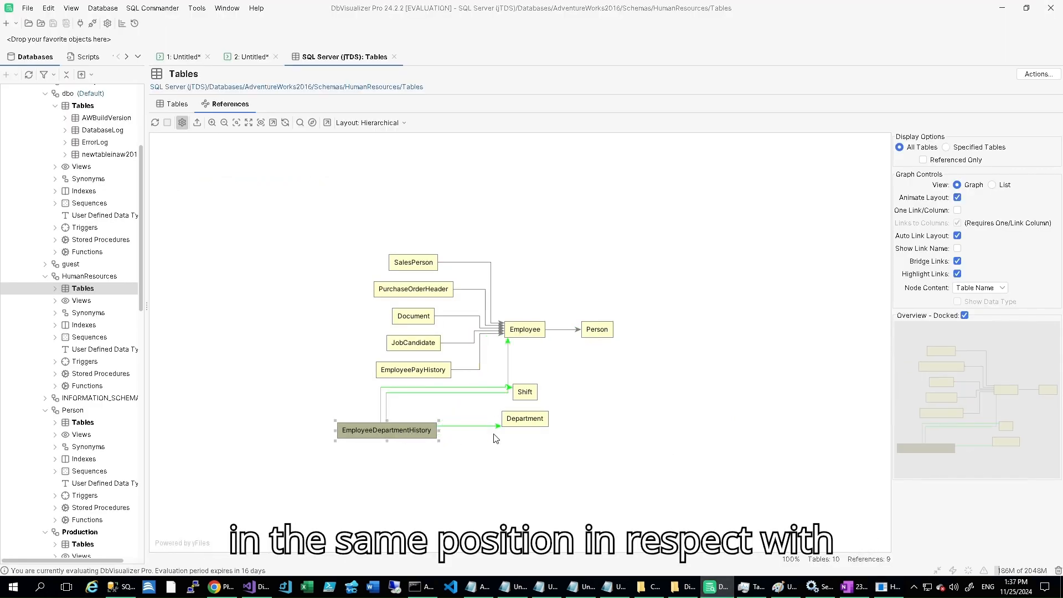
click(888, 587)
drag(347, 191, 807, 239)
click(720, 589)
click(720, 589)
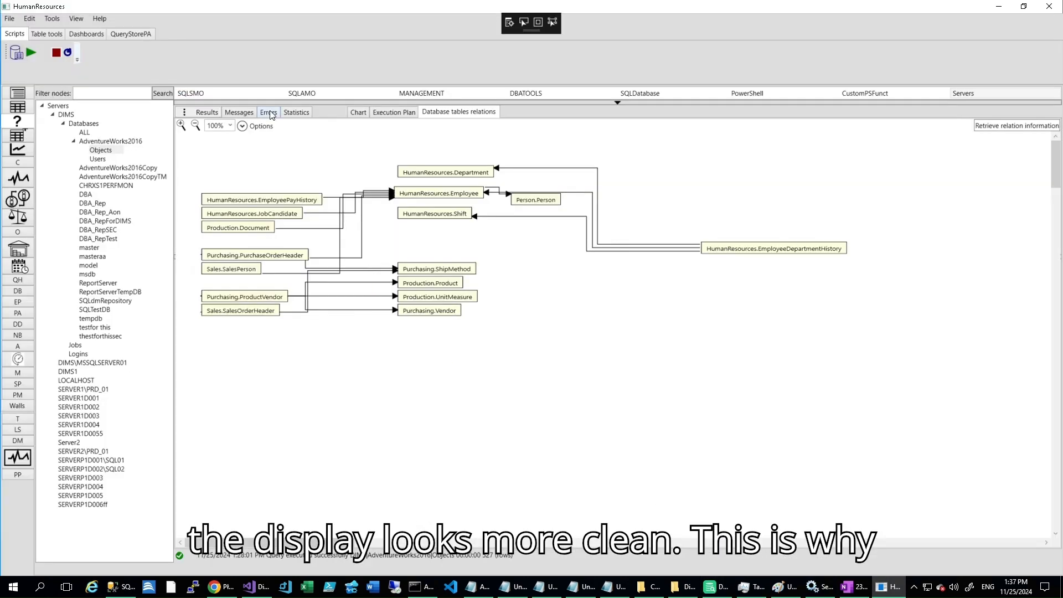
- Show the DIMS relations in tabular form and go through the foreign key rows one by one
click(242, 126)
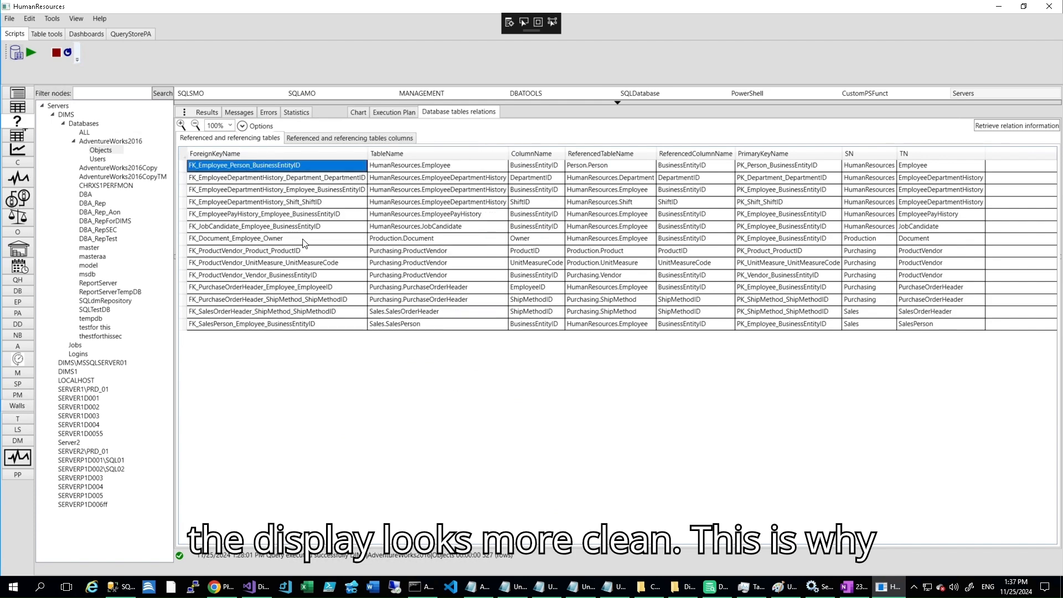
key(Down)
key(Down)
key(Down)
key(Down)
key(Down)
key(Down)
key(Down)
key(Down)
key(Down)
key(Down)
key(Down)
key(Down)
key(Down)
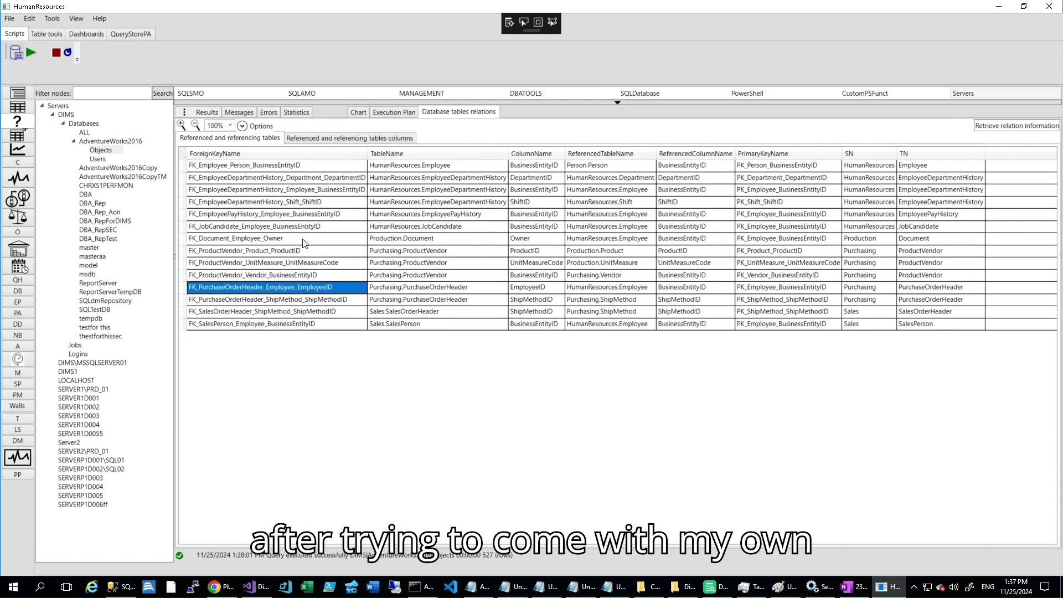
- View the HumanResources references as a list in DbVisualizer and compare them with both DIMS tables of referenced and referencing tables
click(716, 587)
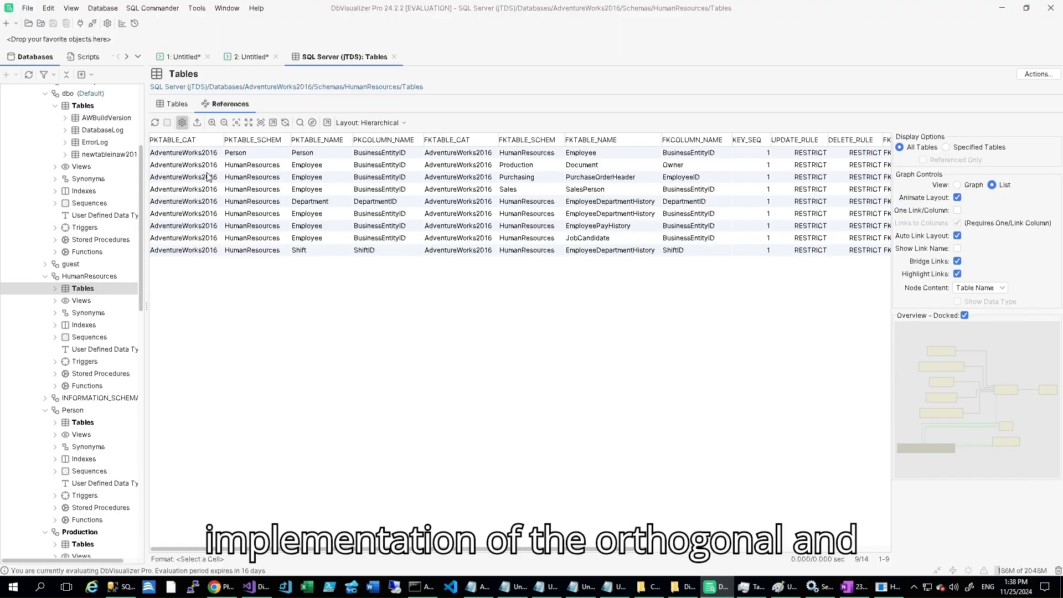
click(208, 177)
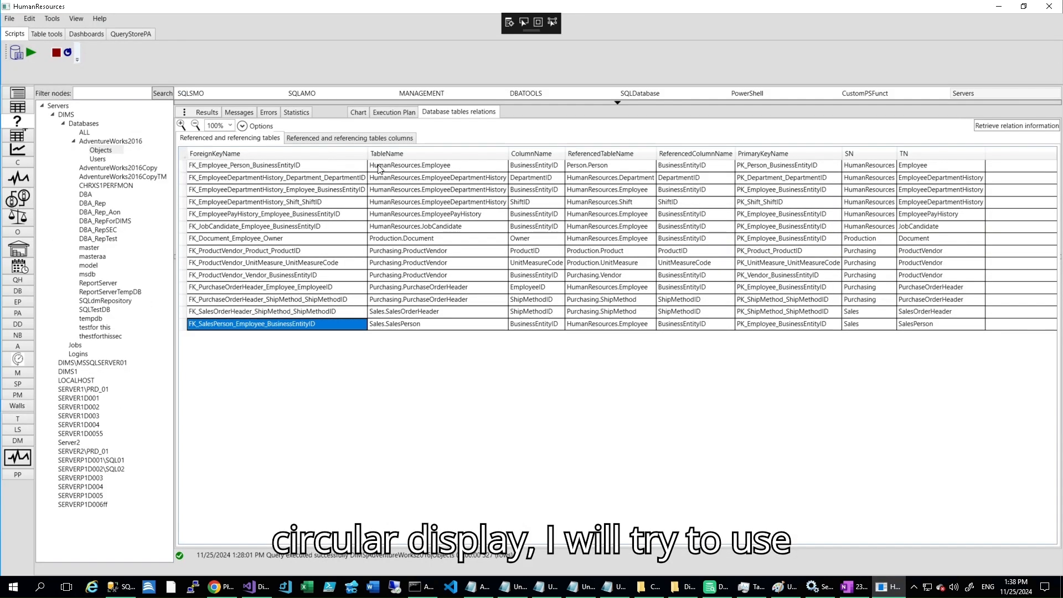
click(344, 143)
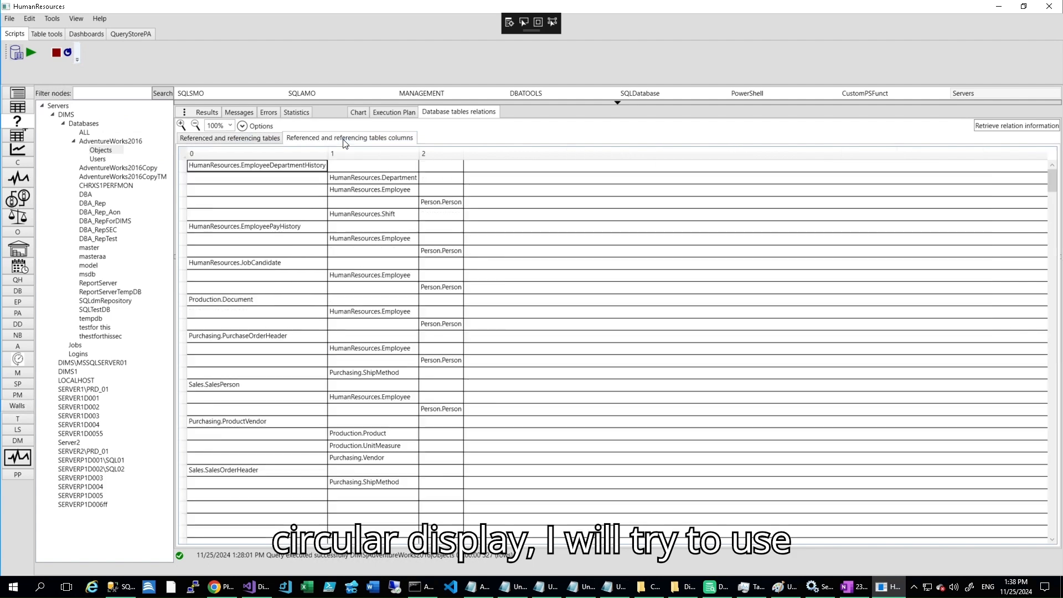
click(246, 142)
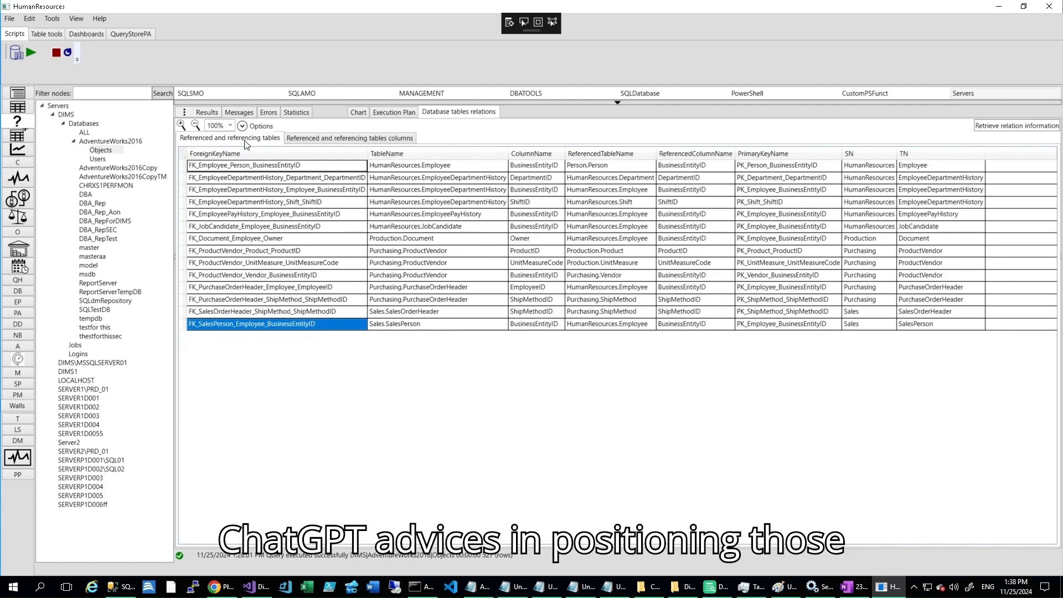
- Return the DIMS relations to the chart view and display only table names and keys
click(253, 125)
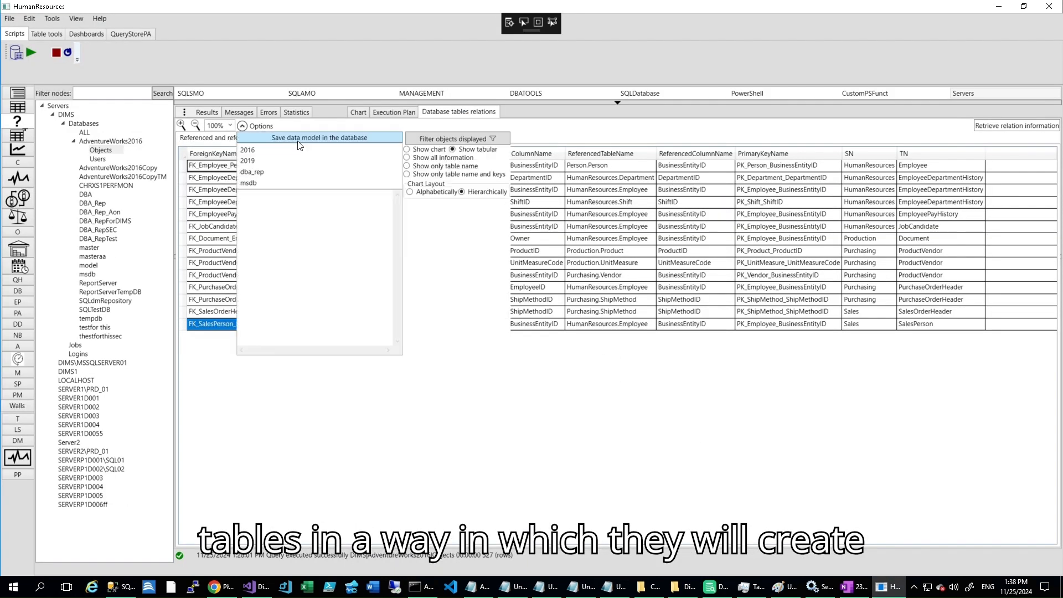
click(421, 150)
click(243, 127)
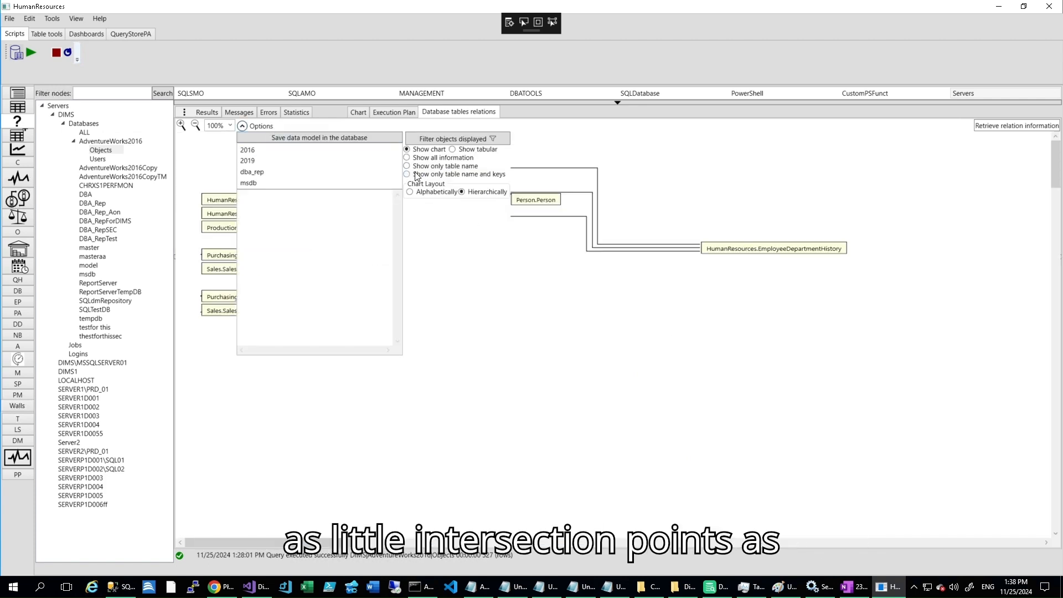
click(408, 175)
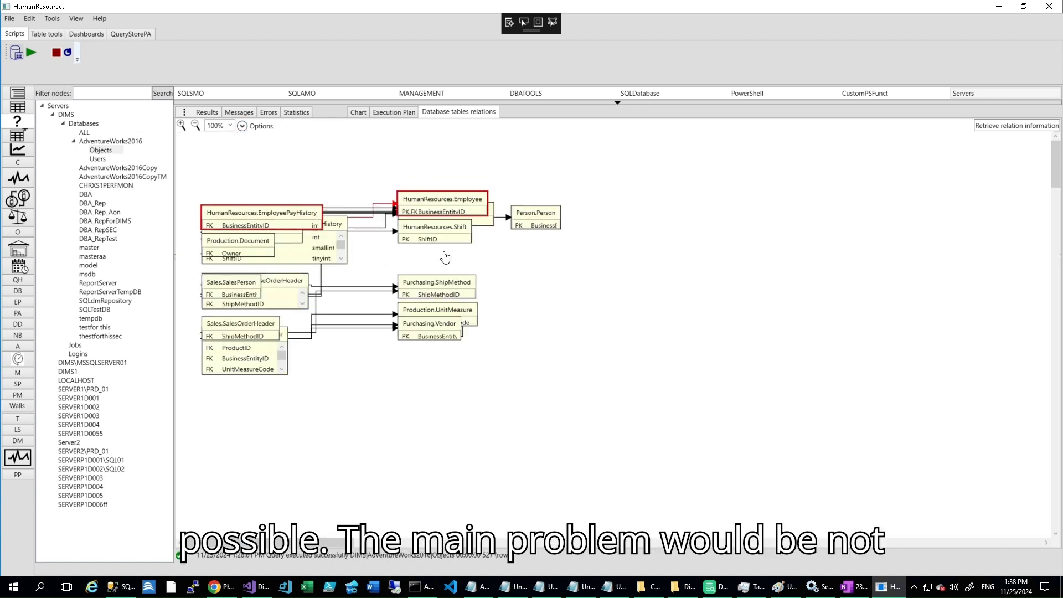
- Spread out the overlapping HumanResources tables, Production.Document and Sales.SalesPerson in the DIMS chart
drag(309, 213, 750, 290)
drag(477, 203, 543, 158)
drag(452, 228, 525, 248)
drag(341, 221, 326, 157)
drag(271, 244, 373, 254)
drag(255, 281, 306, 423)
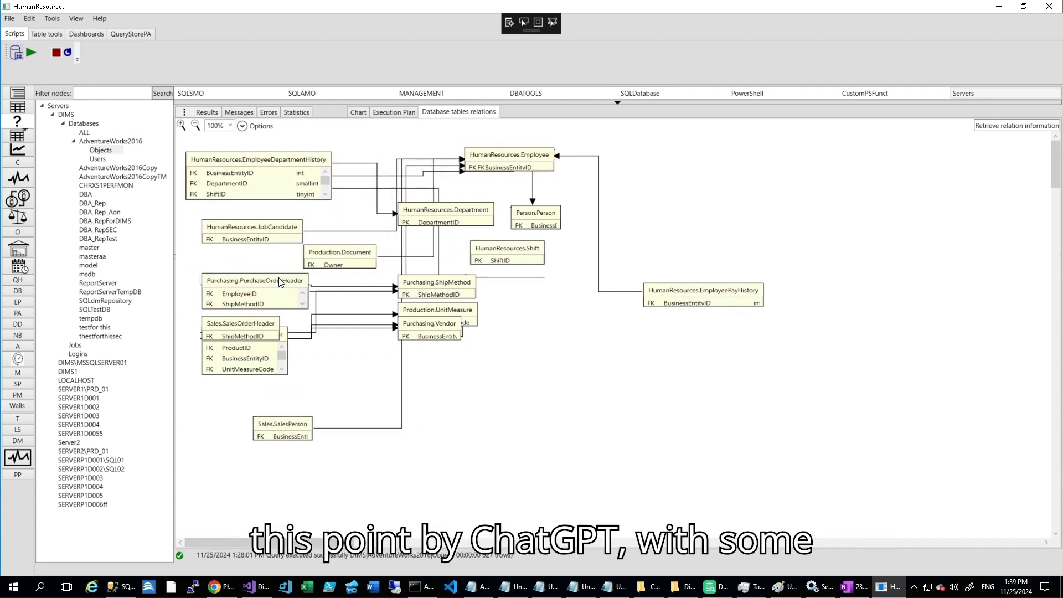
- Move Purchasing.PurchaseOrderHeader, Sales.SalesOrderHeader and Production.UnitMeasure clear of the tables they overlap
drag(287, 283, 939, 201)
drag(281, 326, 704, 418)
drag(478, 313, 494, 364)
- Set DbVisualizer's node content to Primary Key, and move HumanResources.Employee and Person.Person farther right in the DIMS chart
click(720, 587)
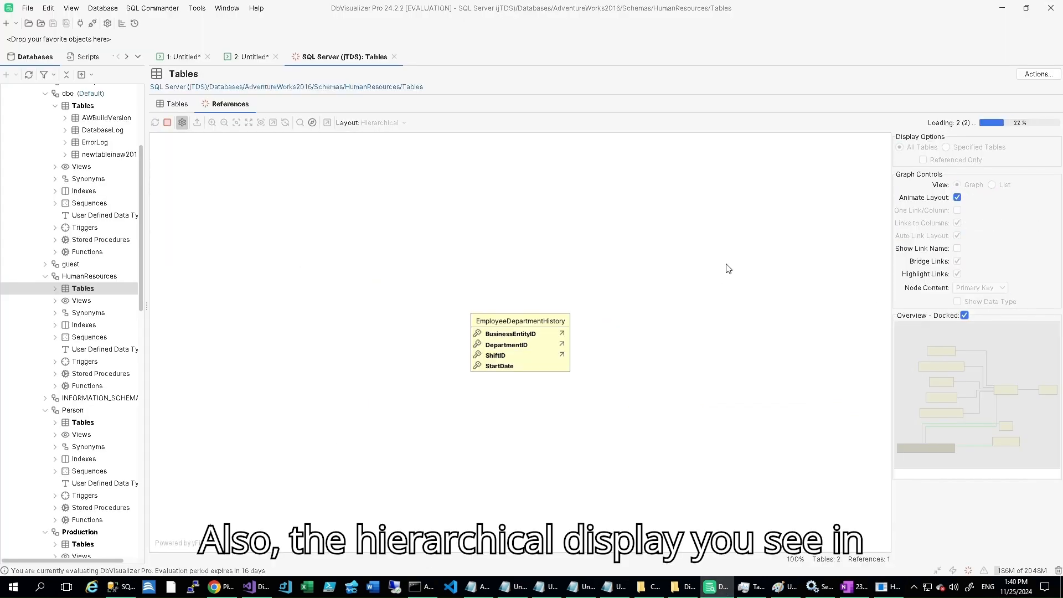
click(888, 591)
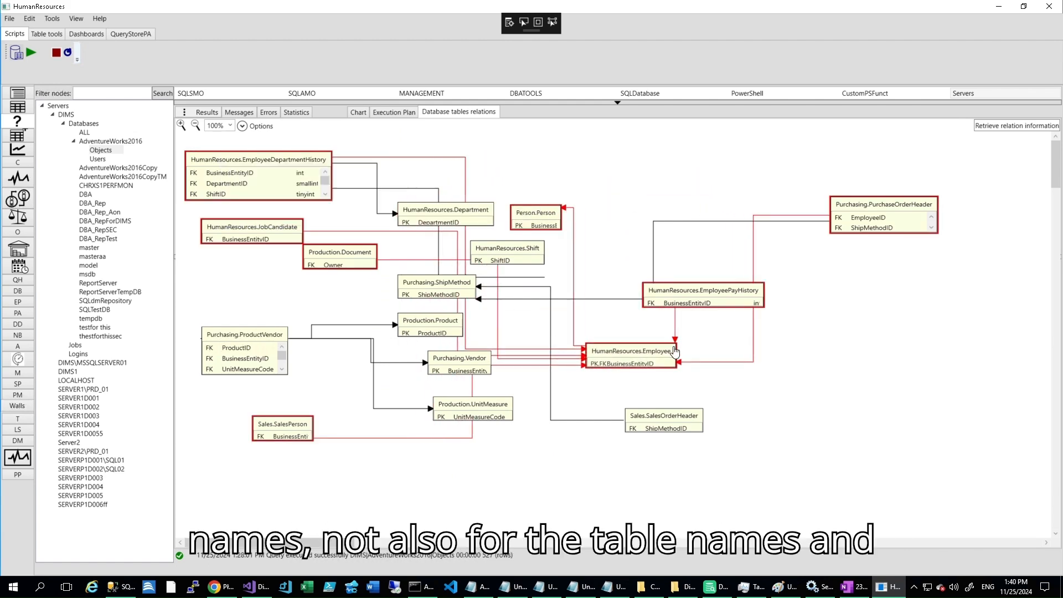
click(722, 588)
click(722, 588)
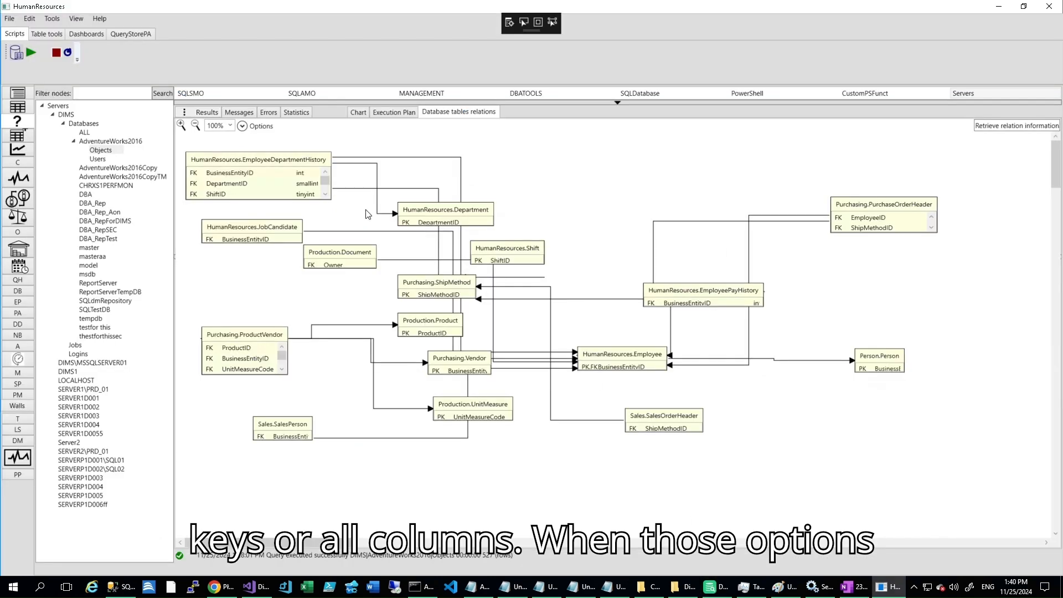
- Move EmployeeDepartmentHistory below the other DIMS tables and place HumanResources.Shift and HumanResources.Department to its right
drag(319, 160, 511, 482)
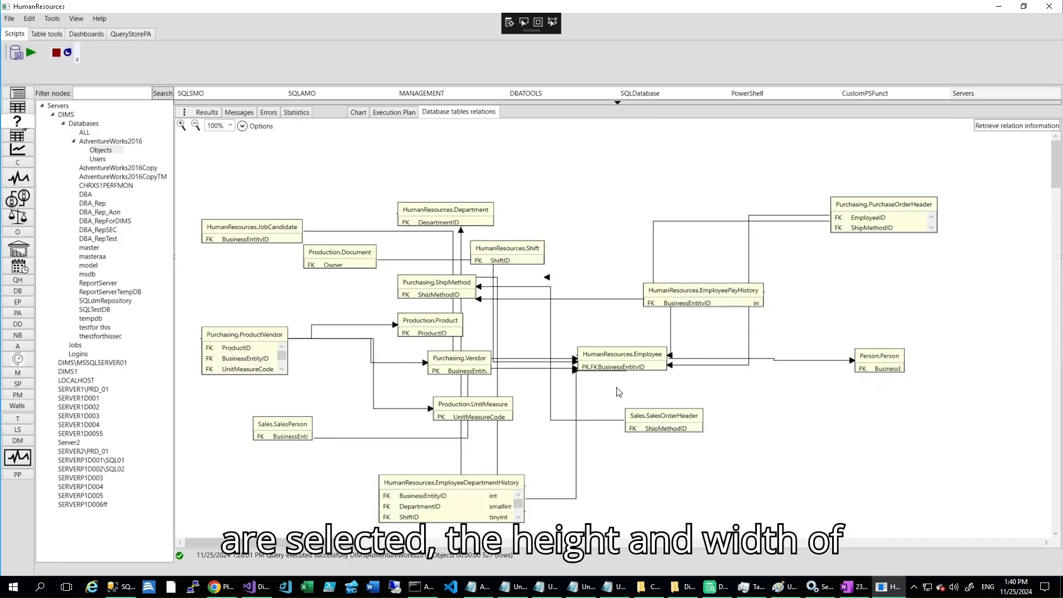
drag(537, 252, 719, 477)
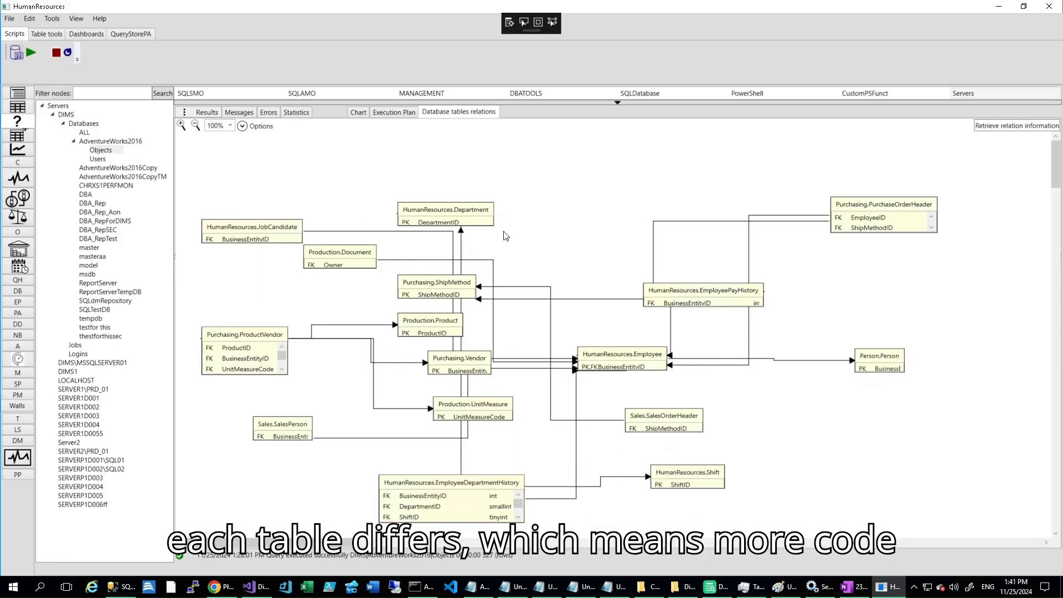
drag(486, 221, 708, 505)
click(715, 592)
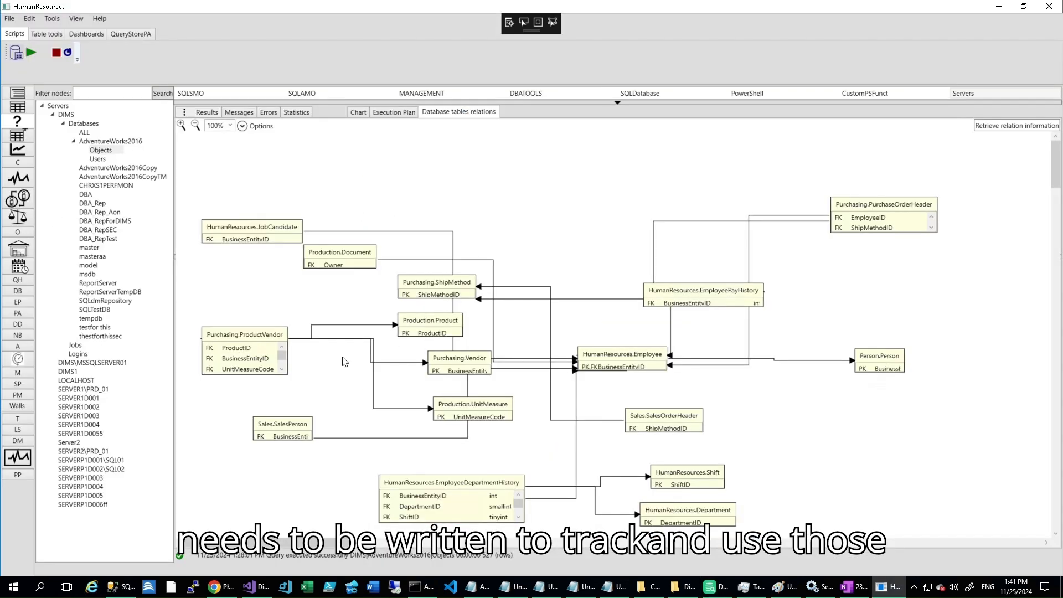
- Stack SalesPerson, PurchaseOrderHeader, Document and JobCandidate in one column left of Employee, and move Purchasing.ShipMethod to the far right above Person.Person
drag(319, 427, 495, 180)
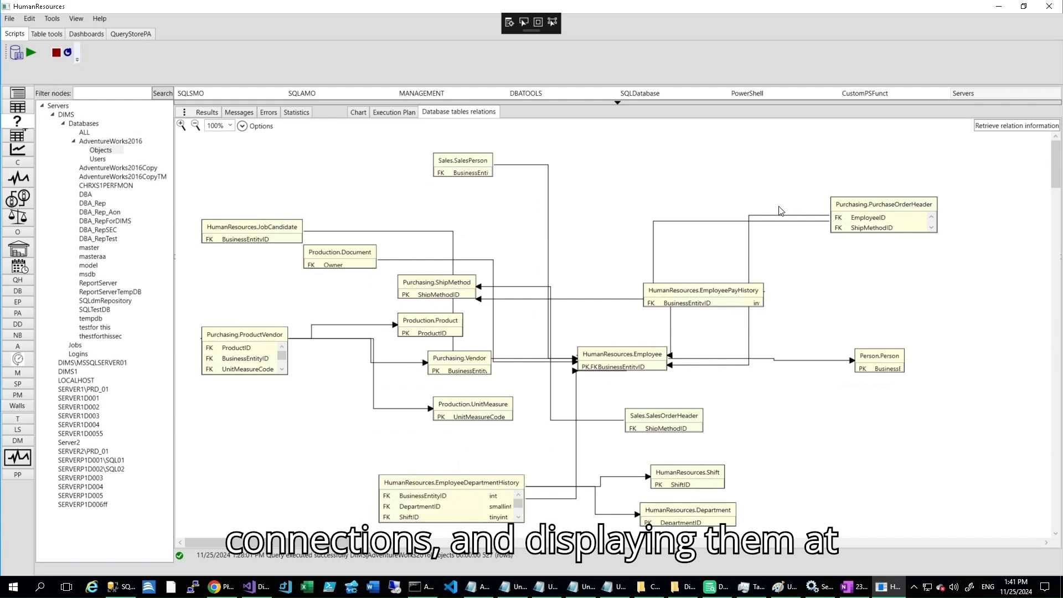
drag(864, 205, 443, 192)
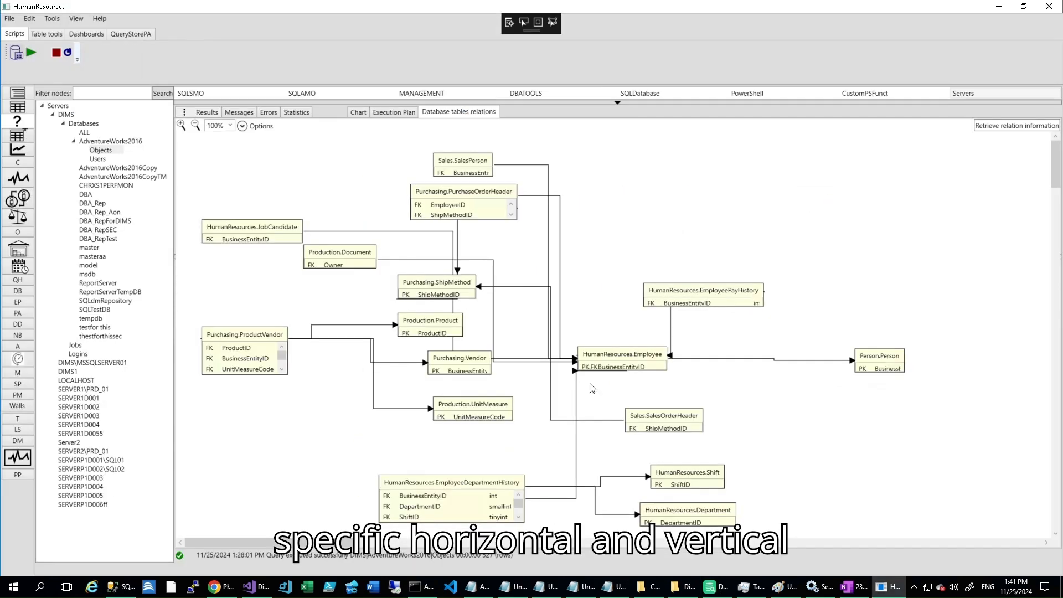
drag(376, 253, 501, 239)
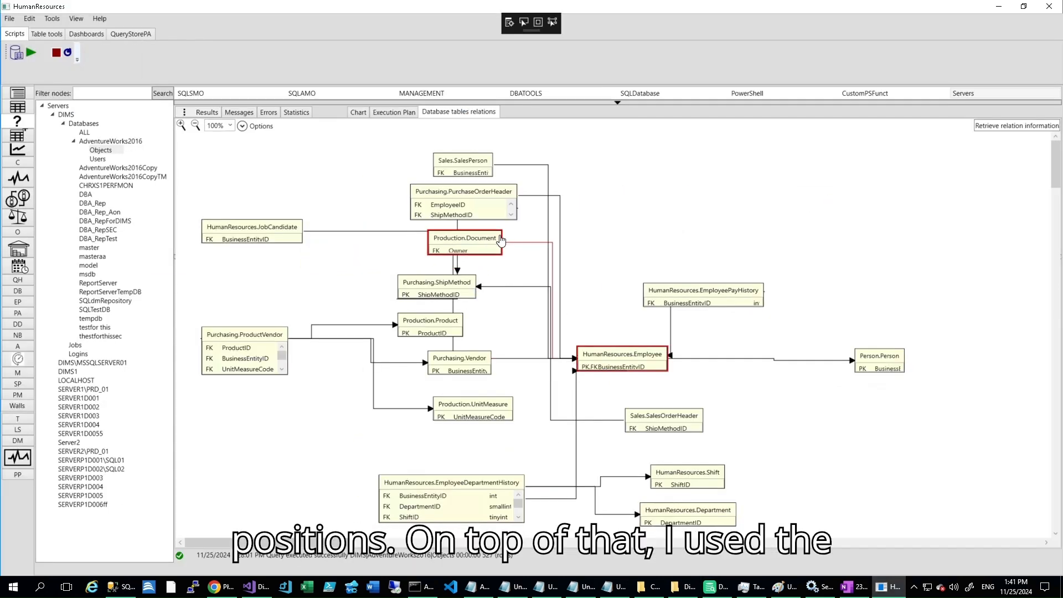
drag(416, 282, 863, 188)
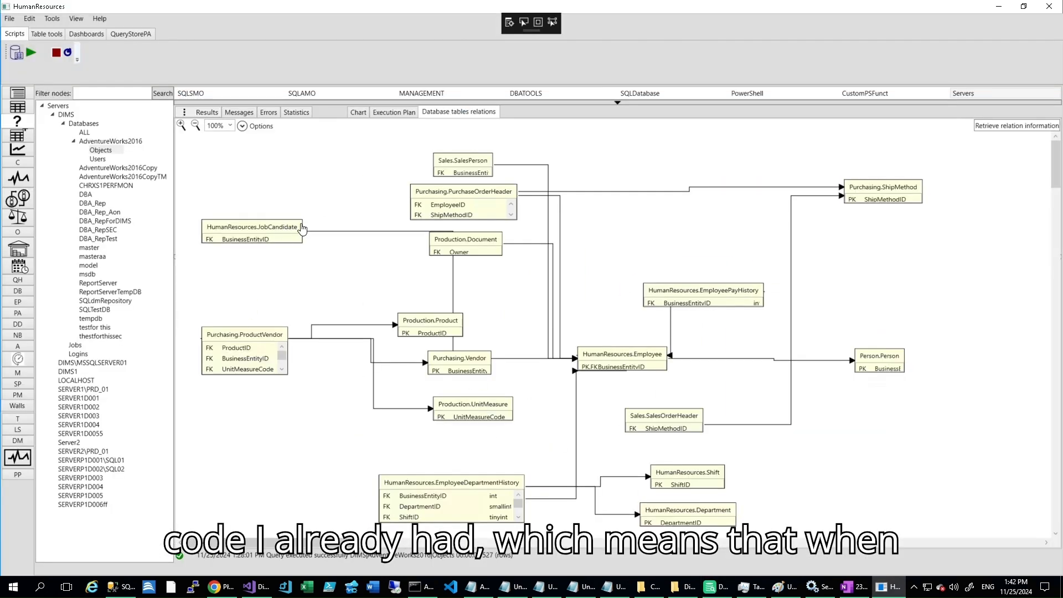
drag(302, 229, 518, 281)
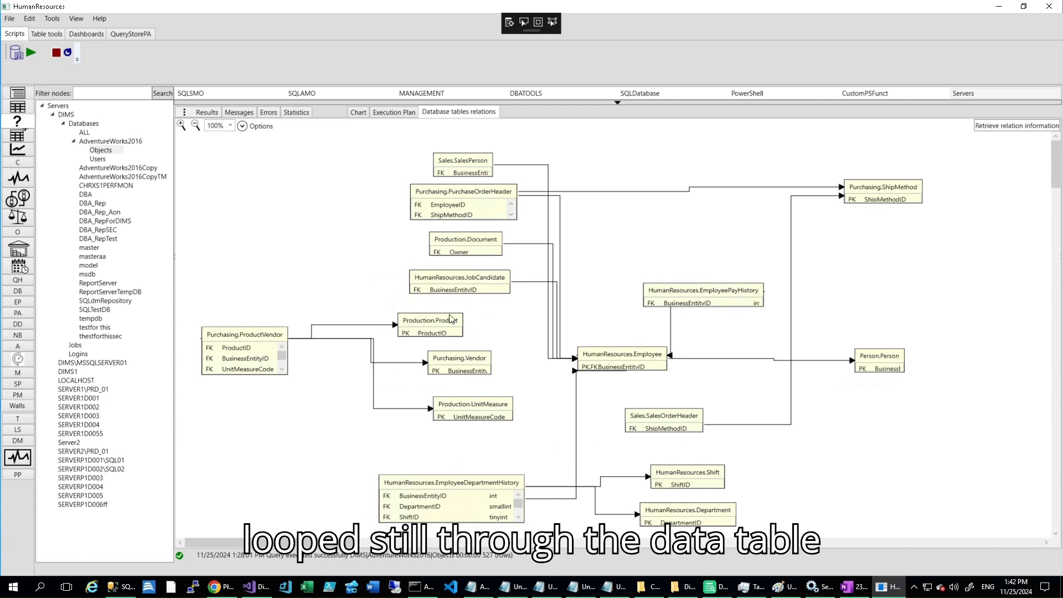
- Arrange Vendor, Product and UnitMeasure around Purchasing.ProductVendor, and stack EmployeePayHistory and EmployeeDepartmentHistory beneath JobCandidate
drag(440, 329, 246, 457)
drag(459, 358, 244, 241)
drag(473, 404, 333, 419)
drag(767, 299, 513, 337)
drag(525, 484, 533, 381)
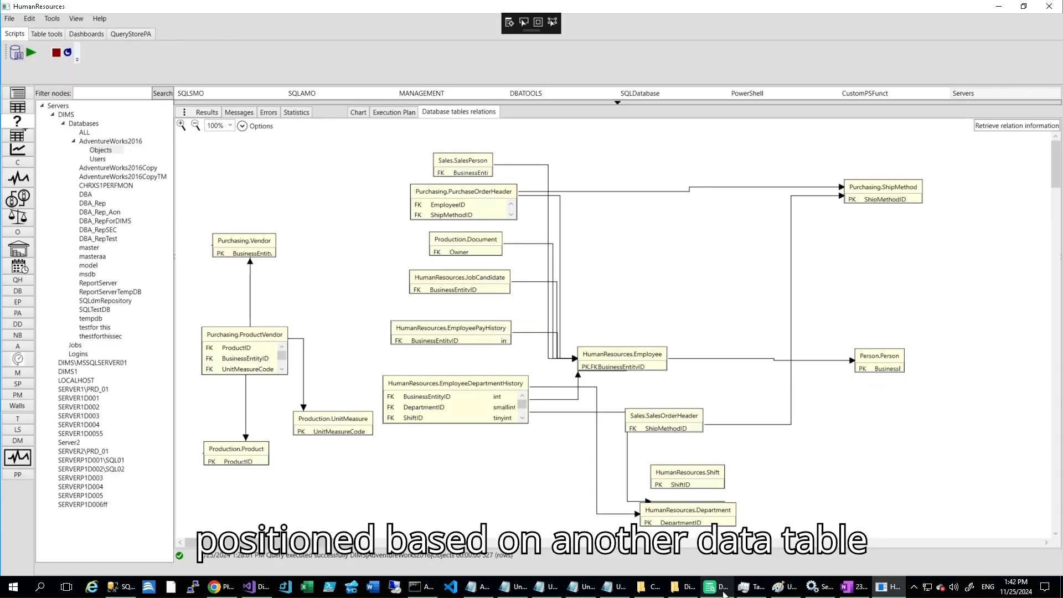
- Write in a blank Notepad window that DIMS displays cascading relations while DbVisualizer displays related tables without checking all other relations
click(718, 587)
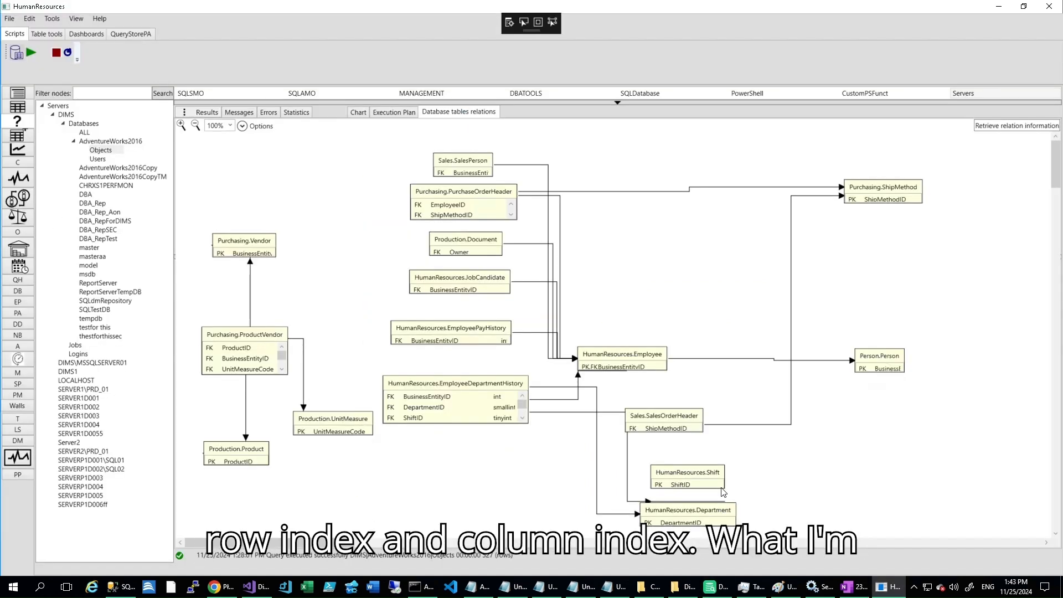
right_click(618, 593)
click(615, 526)
drag(715, 155, 833, 228)
drag(1025, 336, 794, 351)
drag(713, 227, 921, 269)
text(it seems I am displaying)
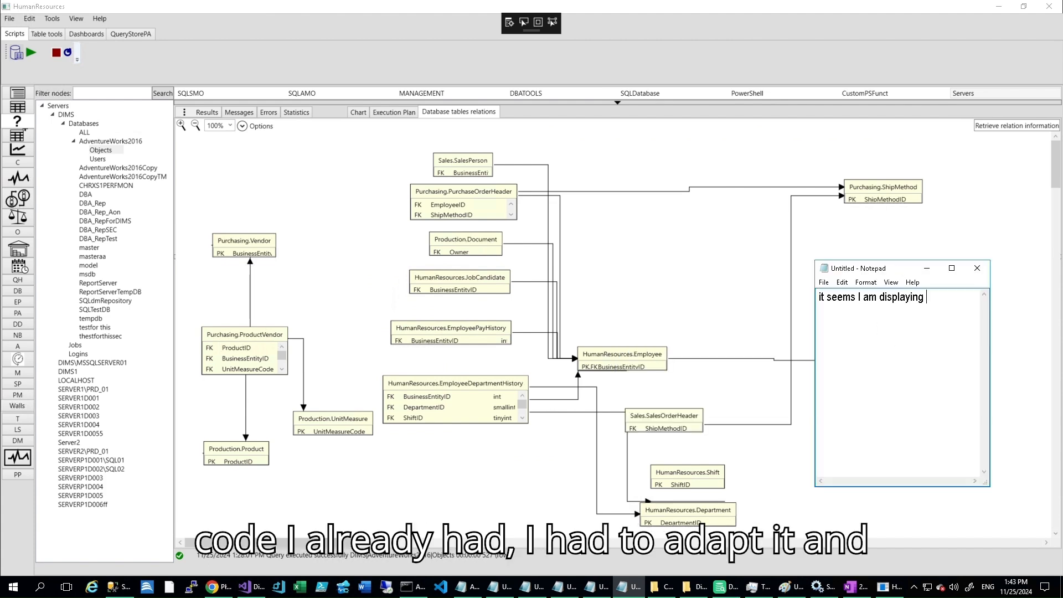
text(DbVisualizer)
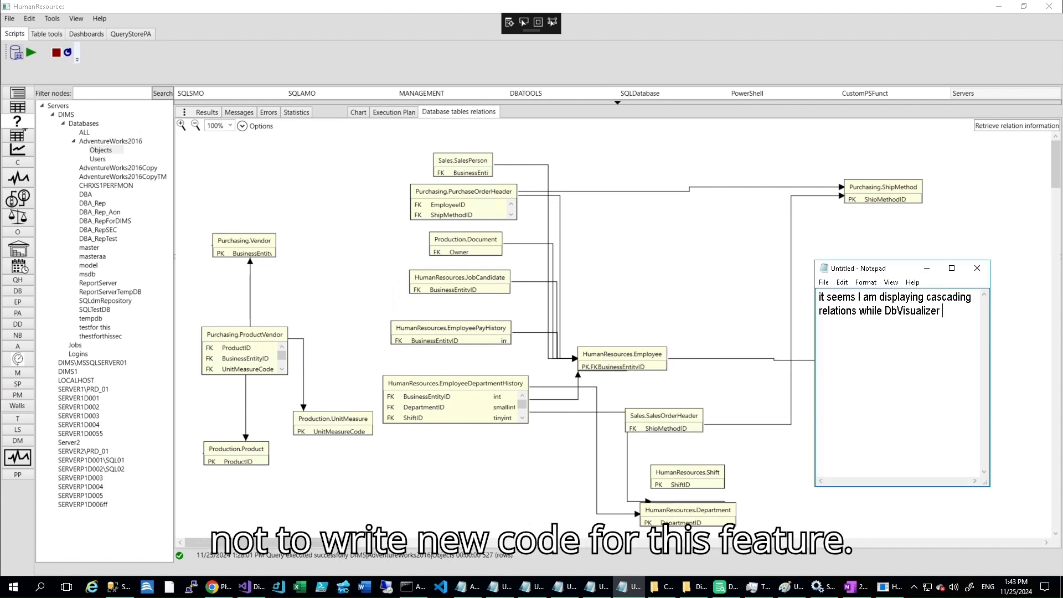
text( related)
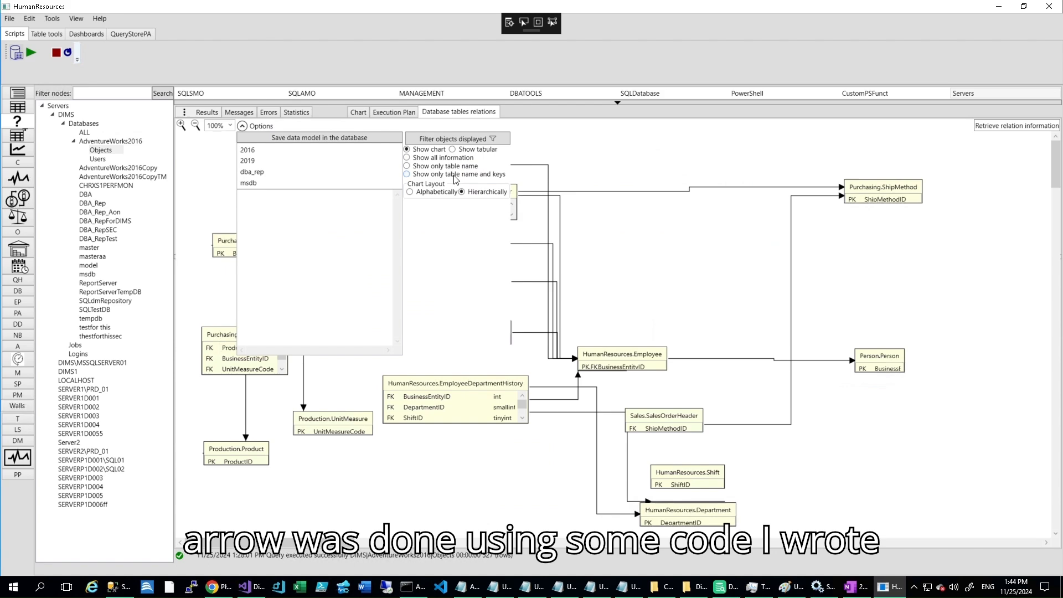
- Lower the DIMS window below DbVisualizer's references list, then sort the list by PKTABLE_NAME and the DIMS relations by ReferencedTableName
drag(322, 32, 360, 235)
click(322, 140)
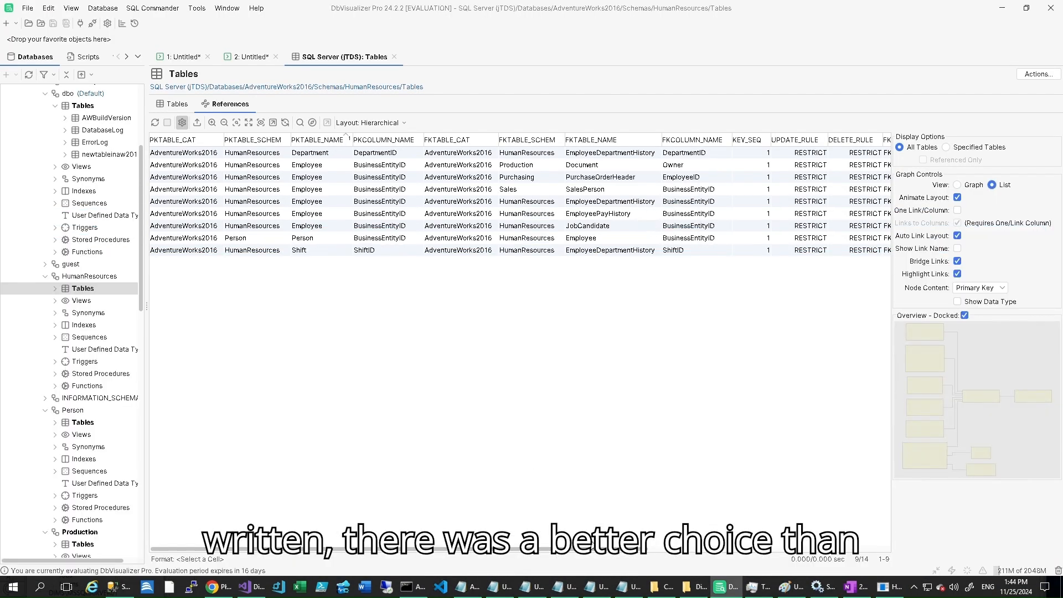
click(890, 587)
click(434, 384)
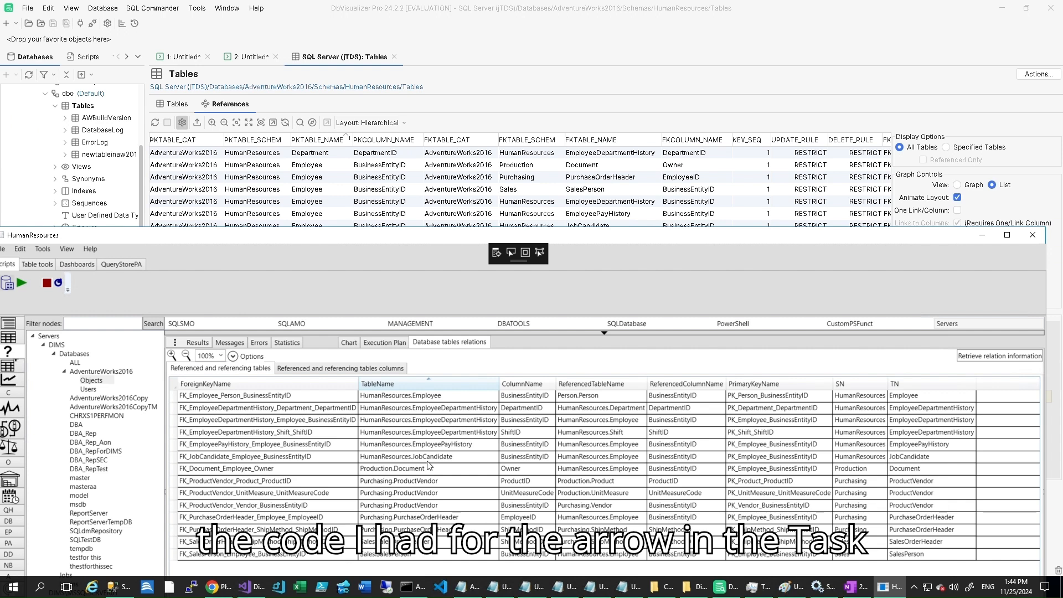
click(601, 384)
- Compare the DIMS relation rows for HumanResources.Shift, Production.Product and Purchasing.ProductVendor with DbVisualizer's references list
click(619, 408)
click(314, 159)
click(889, 587)
click(623, 483)
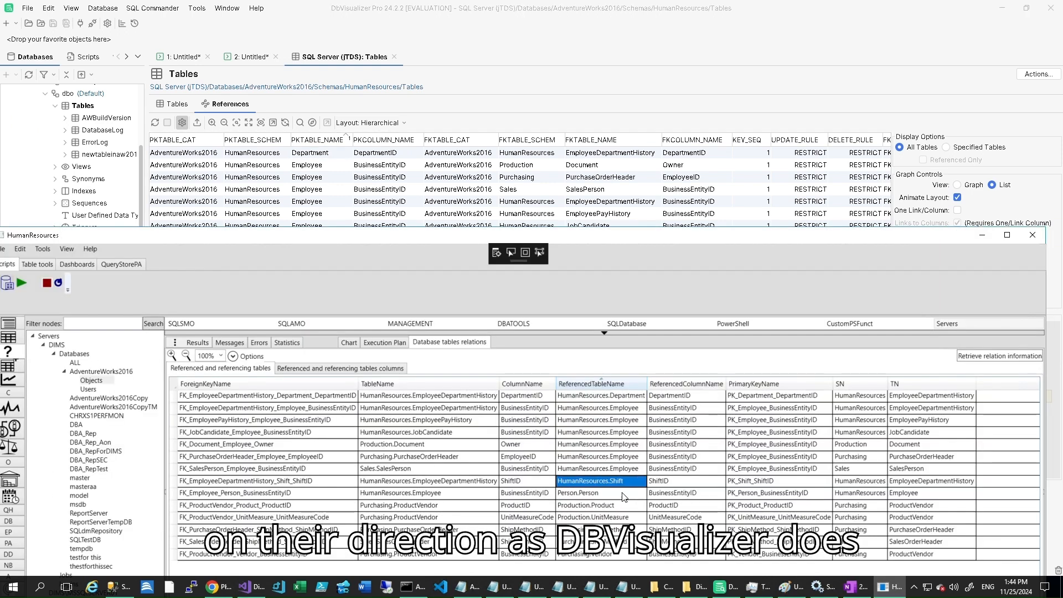
click(607, 505)
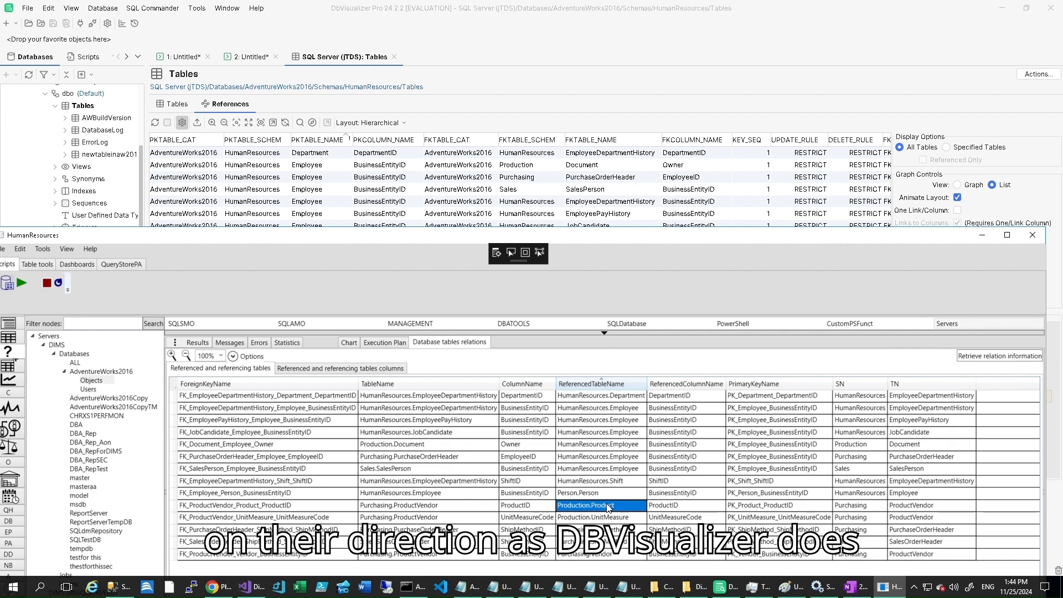
click(398, 505)
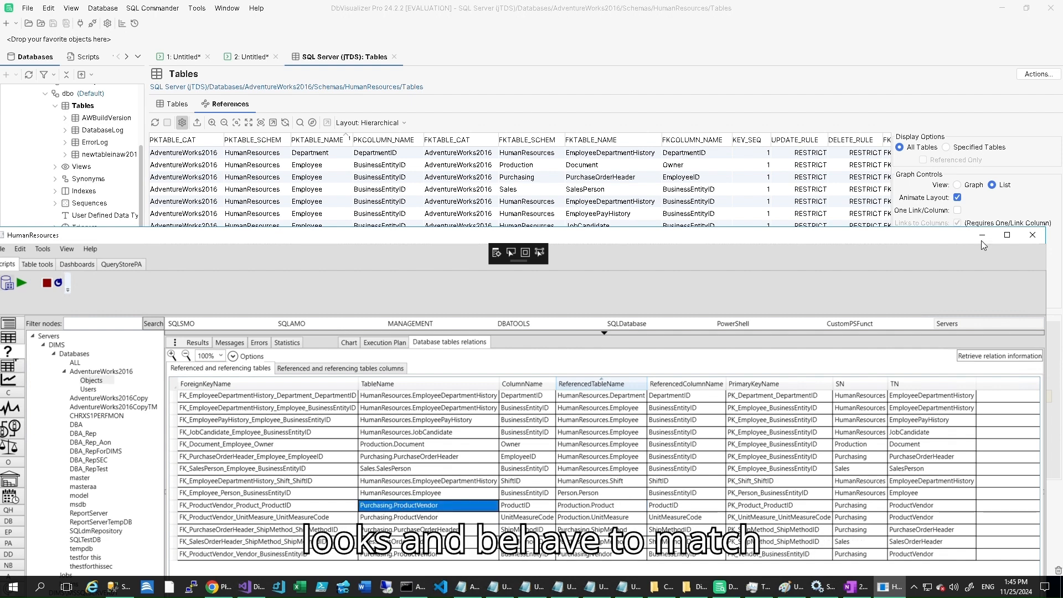
- Display DbVisualizer's HumanResources references as a Graph with the Orthogonal layout
click(976, 217)
click(956, 184)
click(368, 123)
click(407, 164)
- Add "next post will be about the orthogonal display" and "I will try my best to come with something similar." to the Notepad notes
mouse_move(628, 594)
click(828, 540)
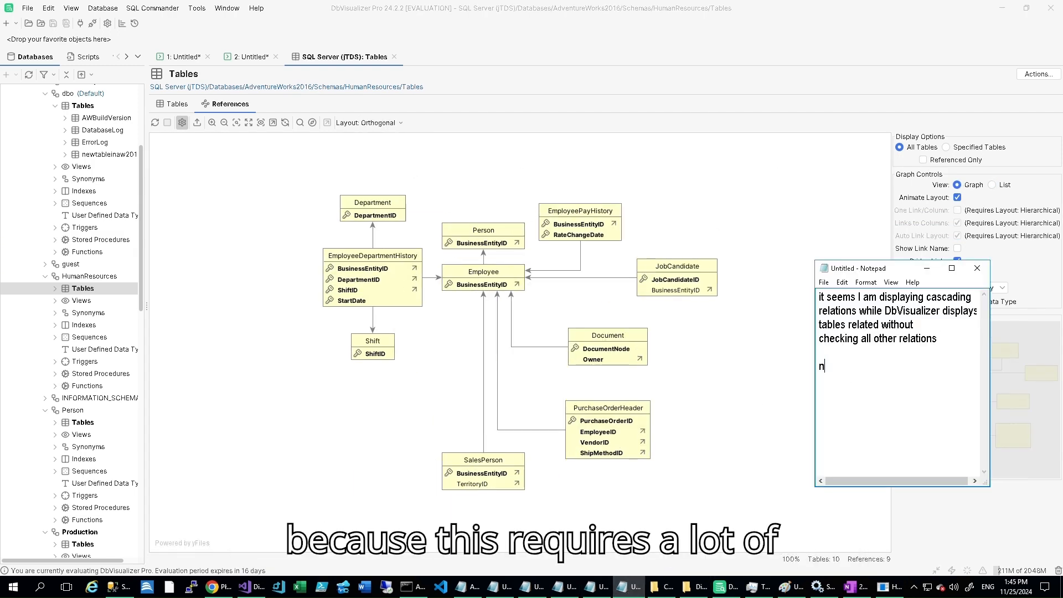
text(the)
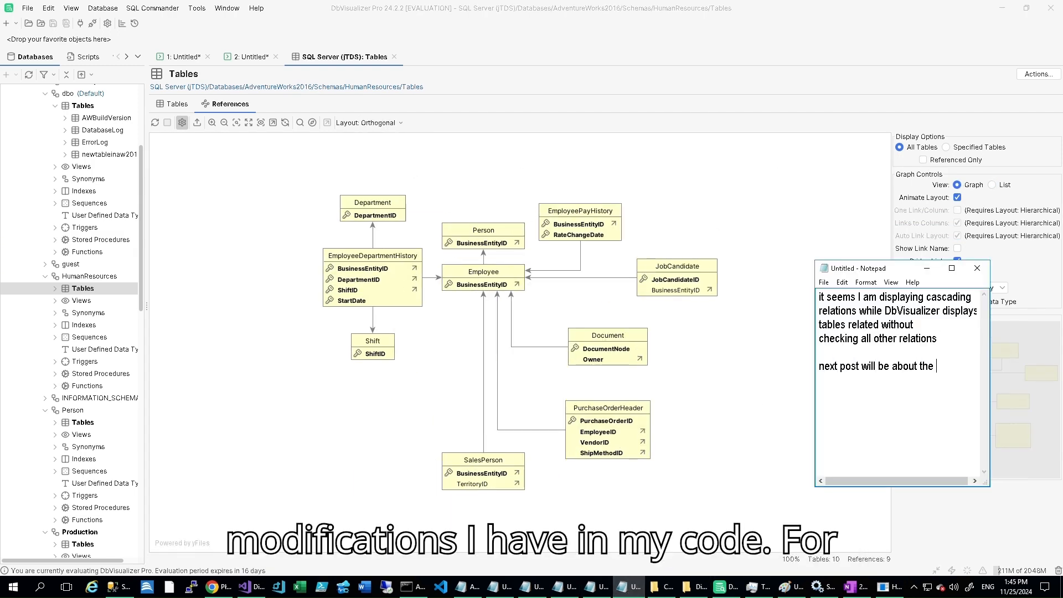
text( orthogonal)
key(Return)
text(displau)
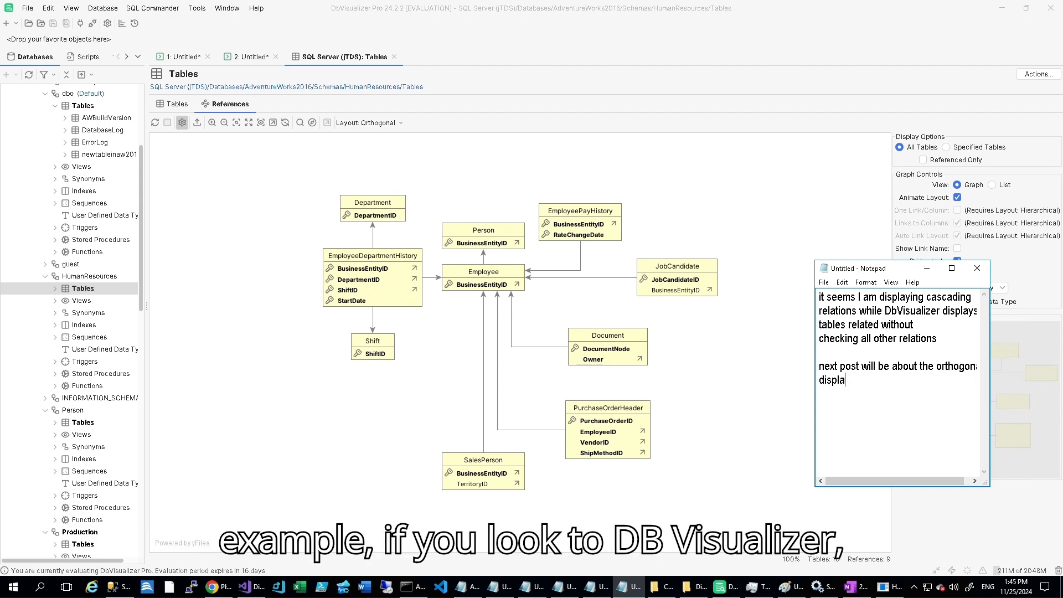
drag(816, 394, 652, 401)
text(my best to come with something similar.)
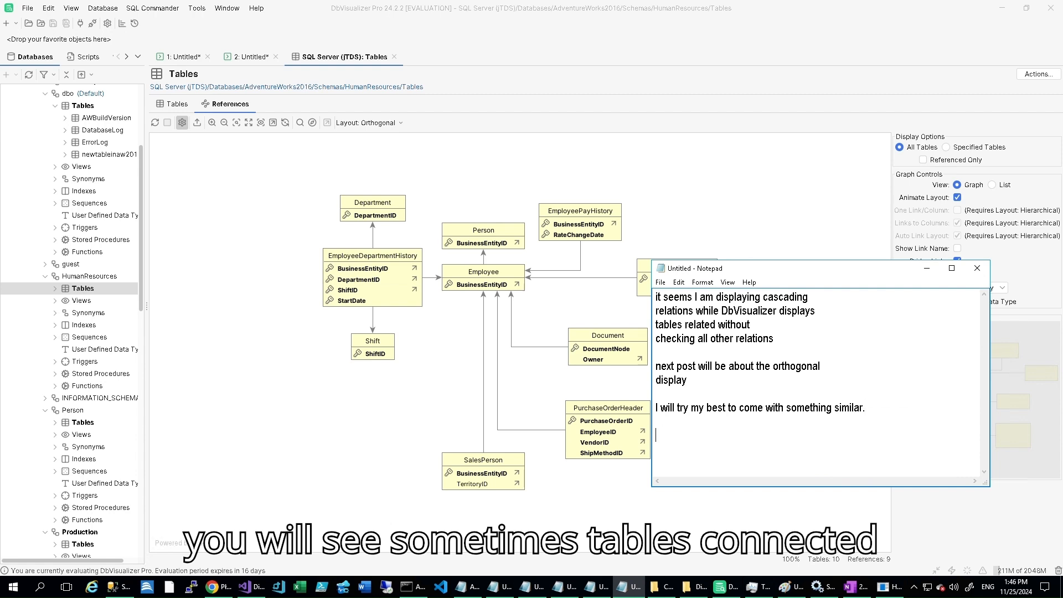
- Add to the notes: "What DbVisualizer does is to choose routes or connect tables by choosing paths that intersects with no other tables."
text(What DbVisualizerd)
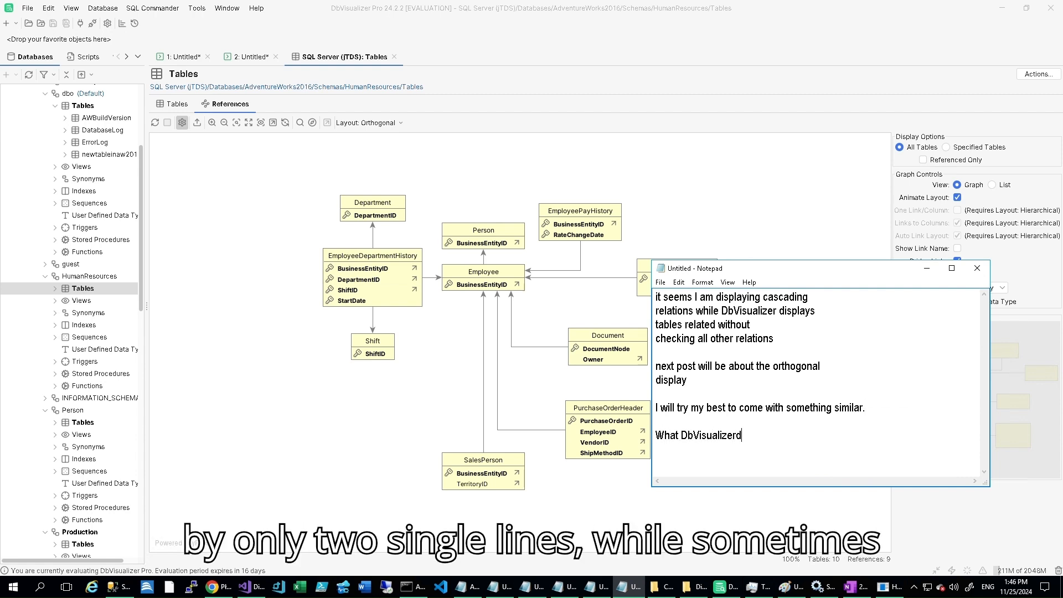
key(BackSpace)
text( does is to choose routes or conne)
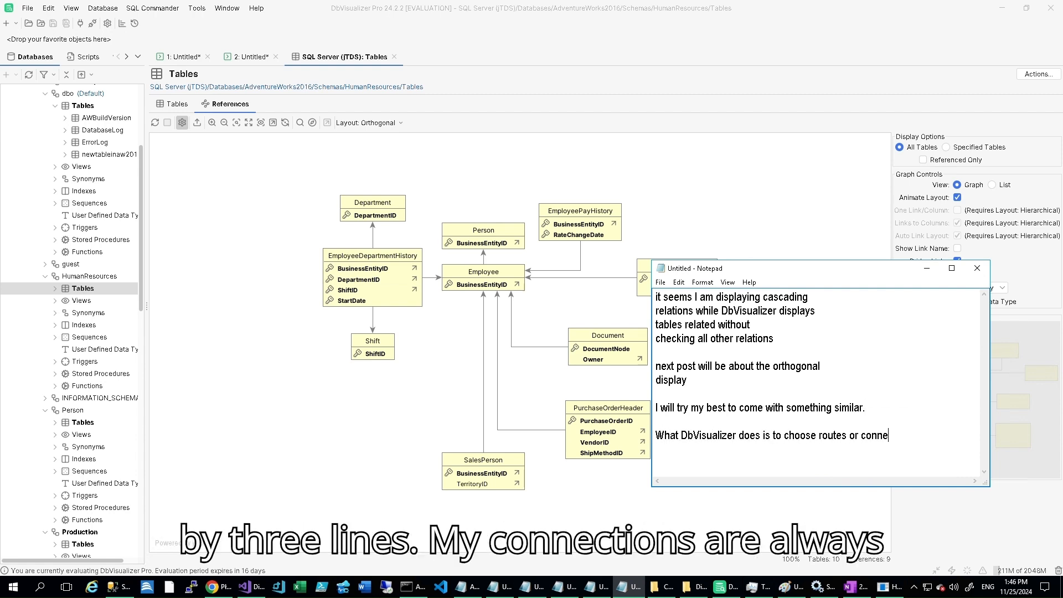
text(choosing paths)
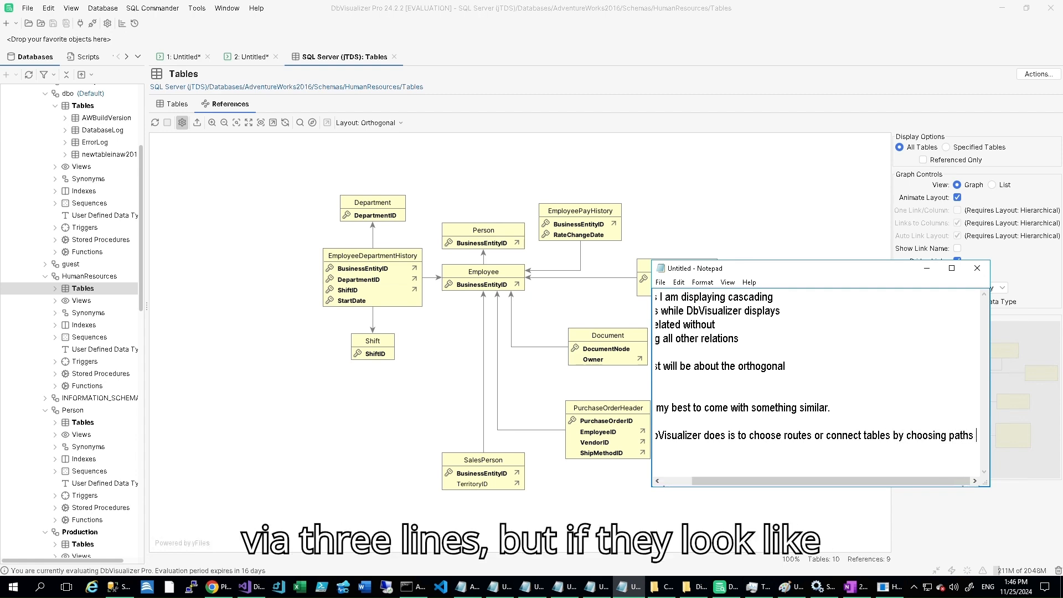
key(Return)
key(Return)
text(that intersects with no other tables.)
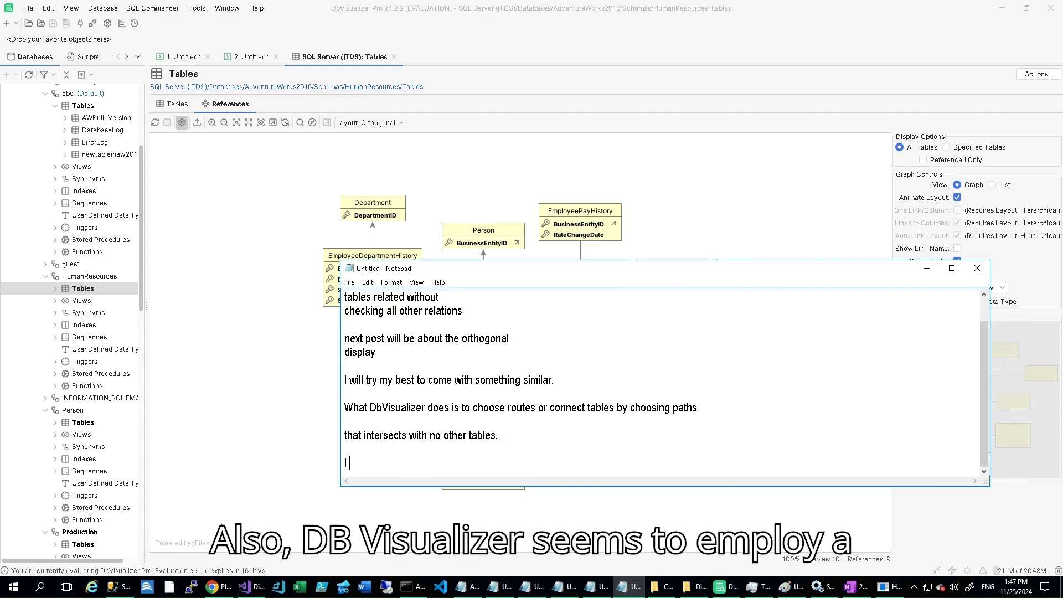
- Note that ChatGPT provided some approaches, but for now the compactation and the own implementation of hierarchical layout are good enough
text(I chat gpt that and I was provided with some approaches that I could employ but for the time being I am )
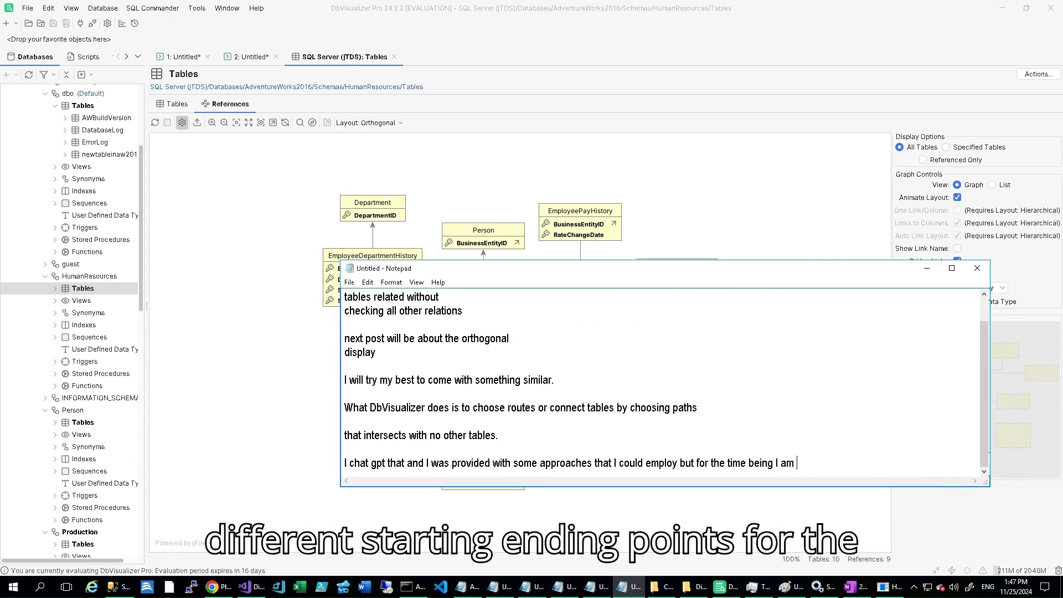
text(happy enough with the compactation)
key(Return)
text(and my implementation of hierarchical vi)
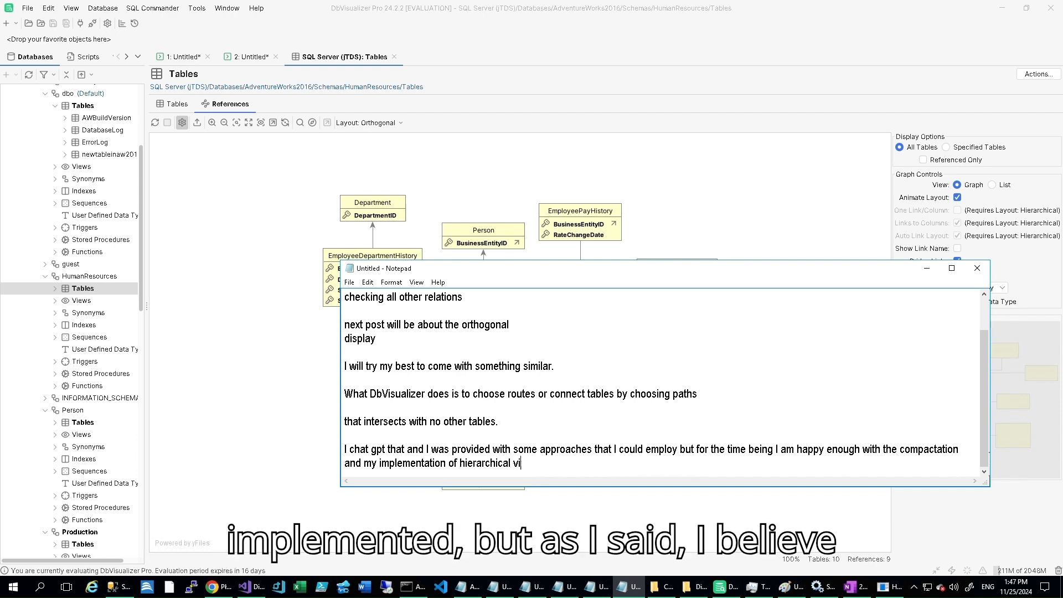
key(BackSpace)
key(BackSpace)
key(BackSpace)
text(layout)
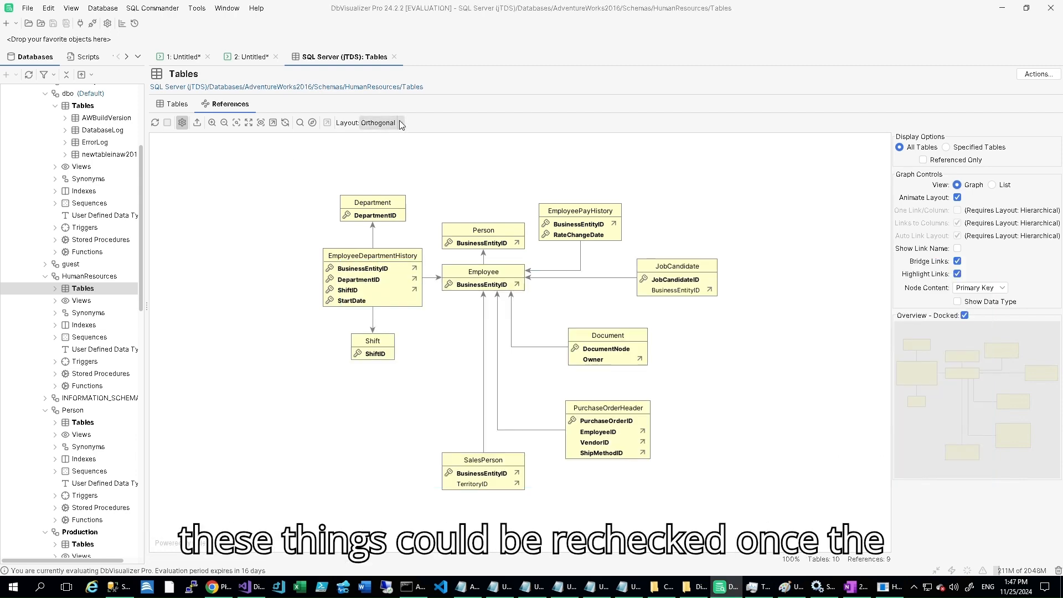
- Set DbVisualizer's layout to Hierarchical, and show the maximized DIMS relations as a chart with only table names
click(400, 121)
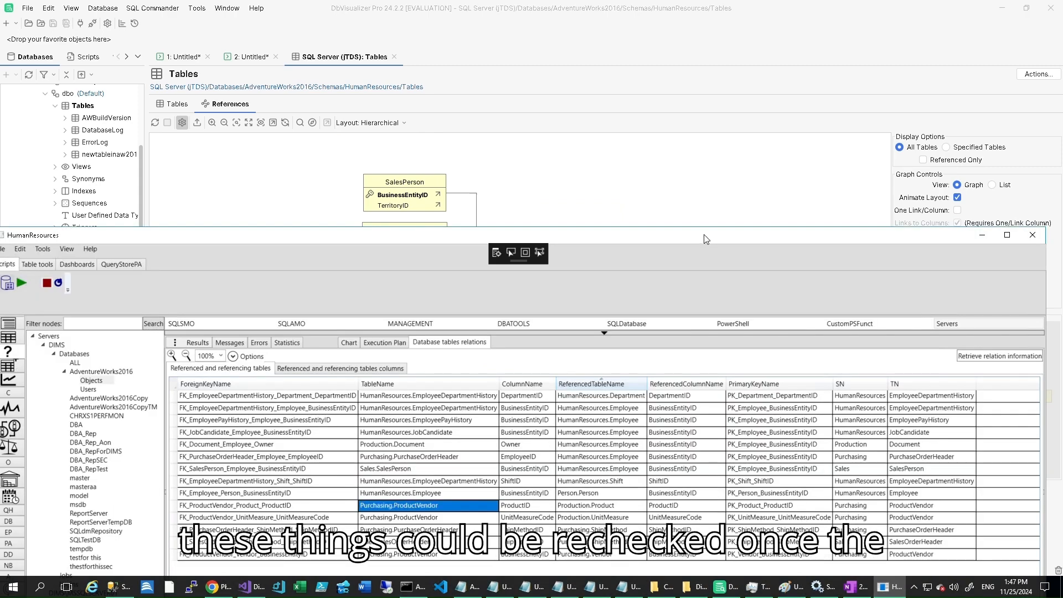
drag(706, 239, 706, 1)
click(243, 126)
click(416, 165)
click(243, 126)
click(426, 150)
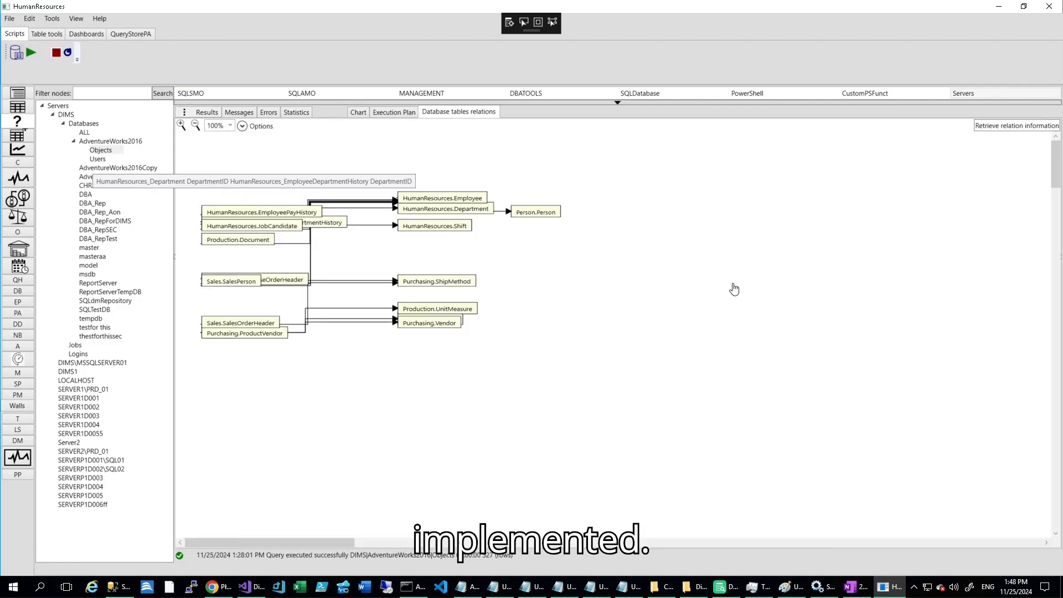
- Try the Alphabetically layout on the DIMS chart and return it to Hierarchically
click(271, 127)
click(439, 192)
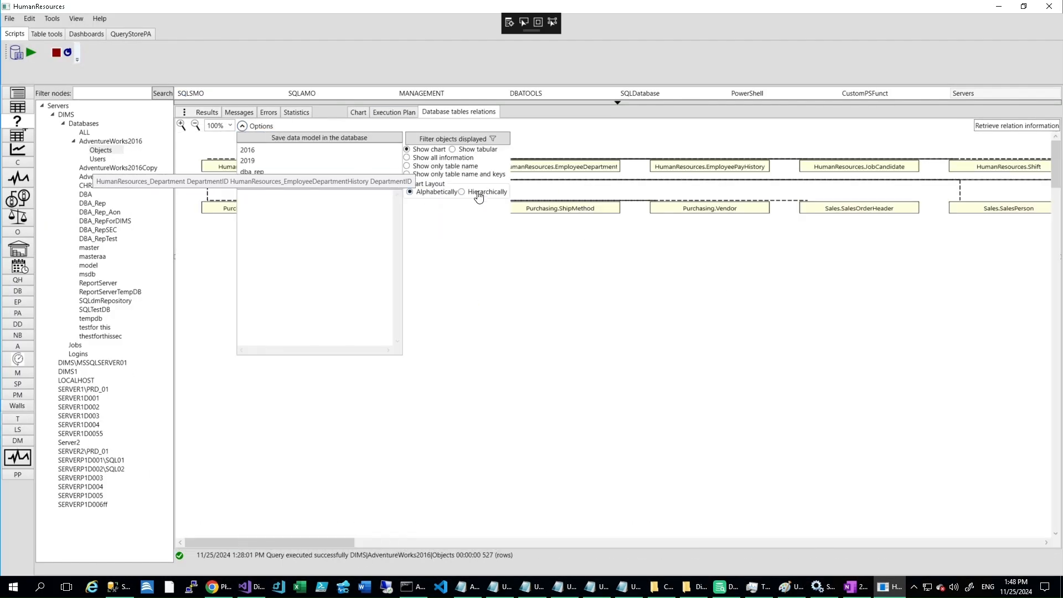
click(480, 193)
- Include the Sales schema in the objects displayed in the DIMS chart
click(242, 126)
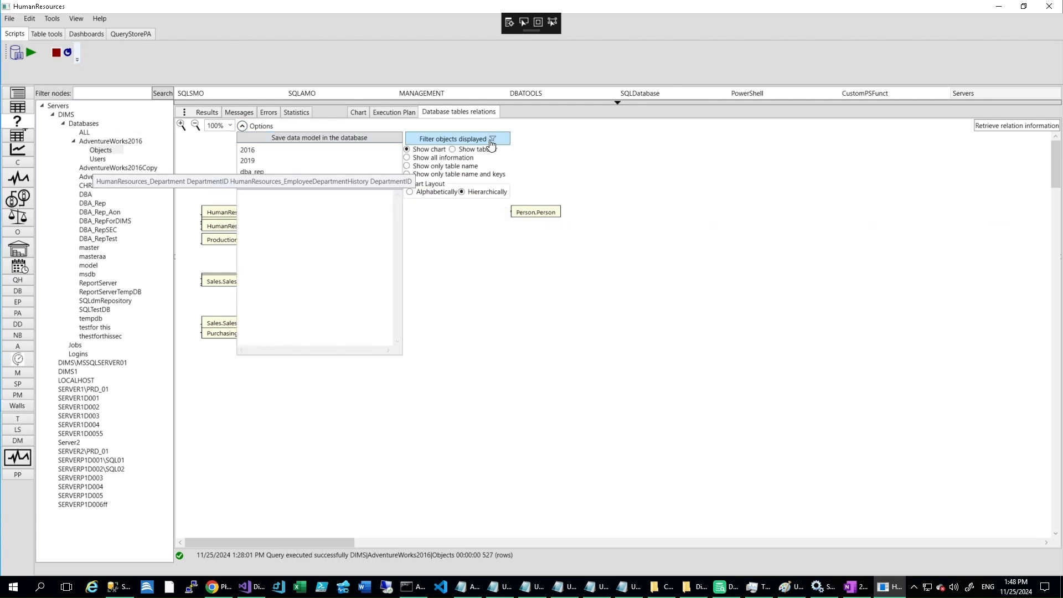
click(457, 138)
click(410, 208)
click(602, 336)
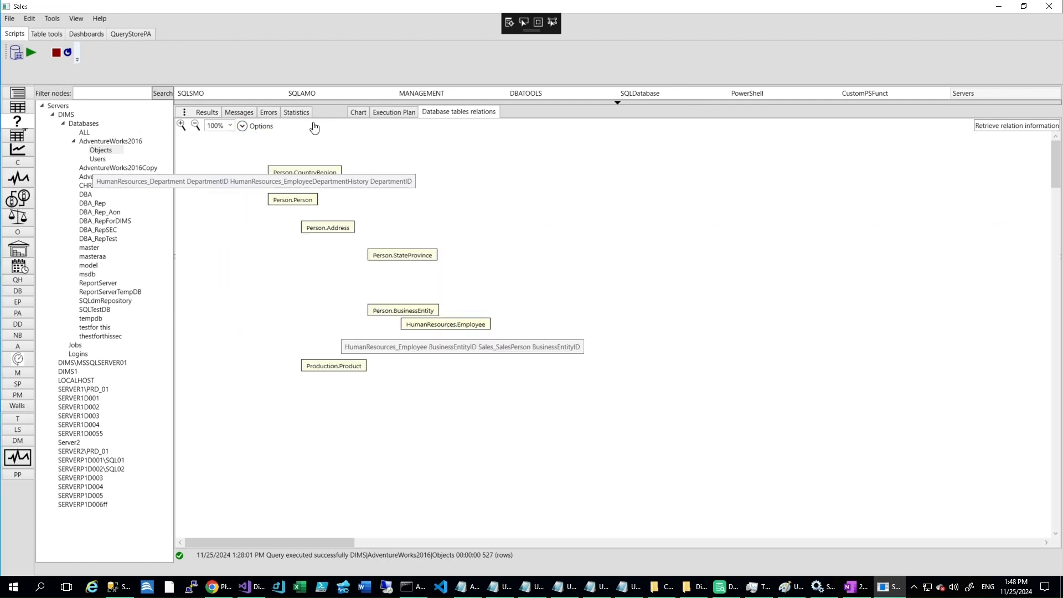
- Remove Purchasing's ProductVendor and ShipMethod tables from the objects displayed in the DIMS chart
click(498, 142)
mouse_move(410, 199)
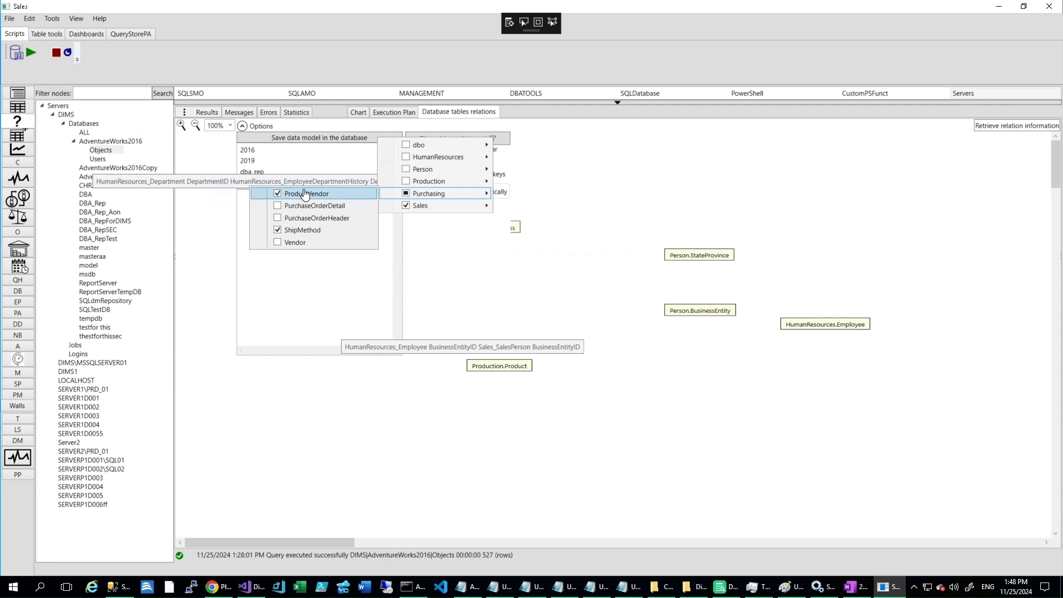
click(327, 193)
click(423, 140)
click(285, 231)
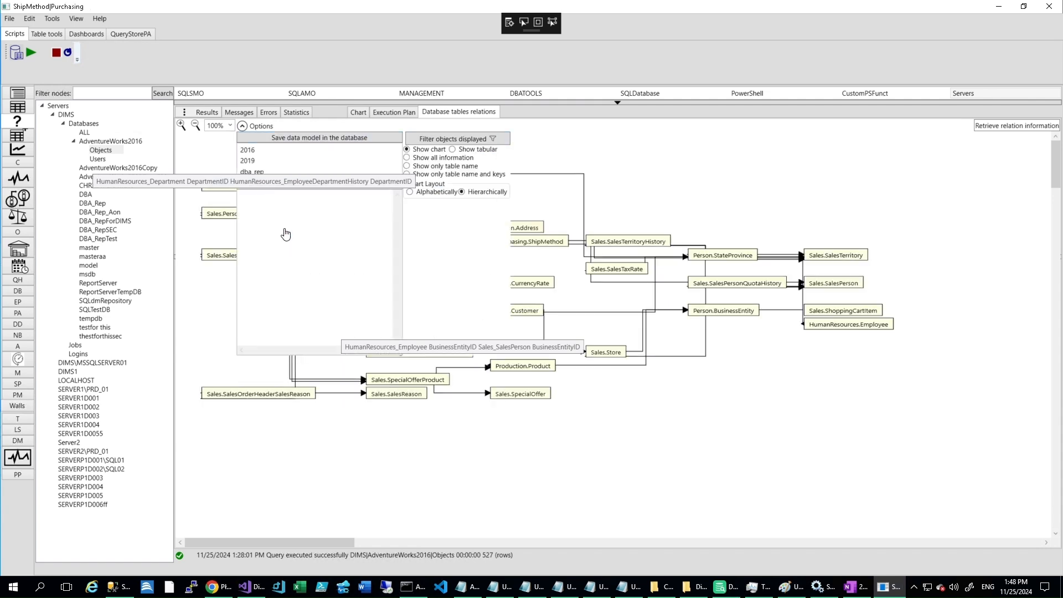
- Replace the Sales schema in the DIMS object filter with Production's Culture table
mouse_move(260, 129)
click(493, 139)
mouse_move(453, 203)
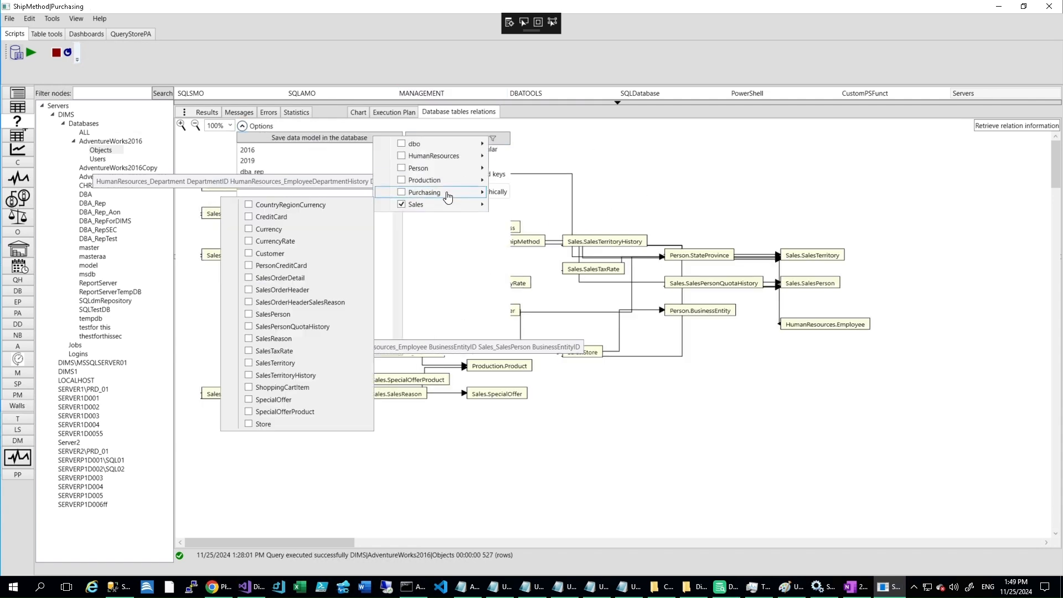
mouse_move(435, 180)
click(251, 195)
click(257, 127)
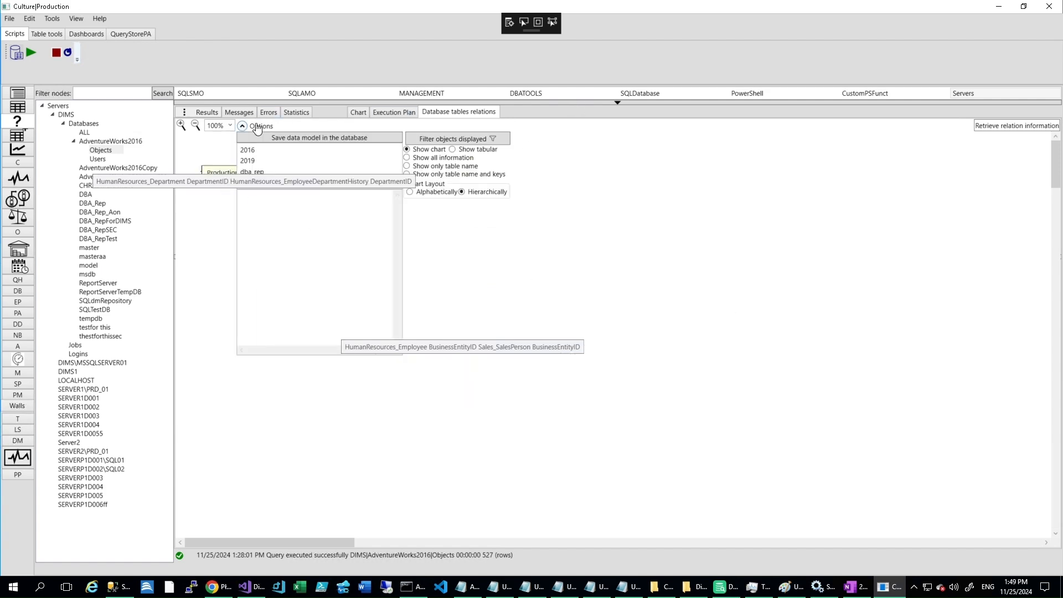
click(493, 138)
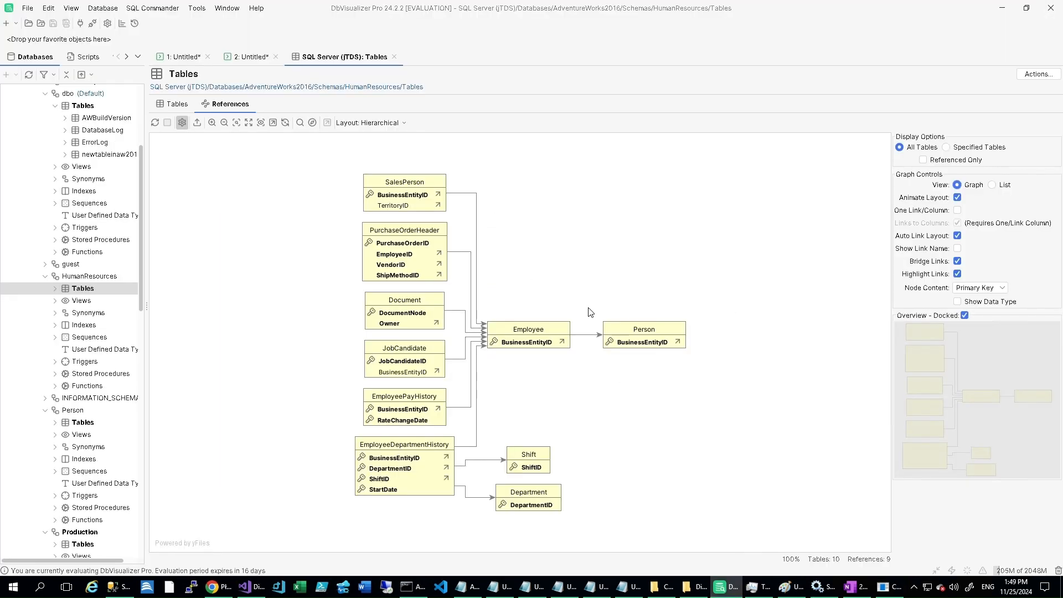
- Open the references of the Production schema's tables in DbVisualizer and limit the graph to the specified table Culture
scroll(141, 310, down, 3)
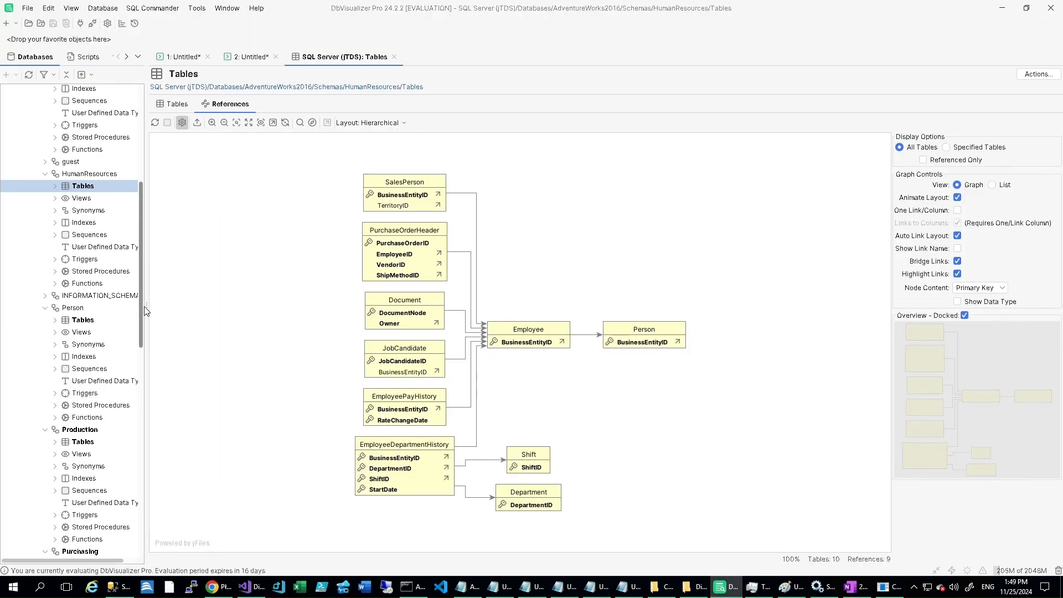
scroll(146, 311, down, 1)
click(83, 415)
click(946, 147)
scroll(515, 303, down, 5)
drag(515, 303, 517, 244)
click(438, 228)
click(531, 216)
click(581, 381)
- Switch to DIMS and add Production's Location table to the objects displayed in the chart
click(895, 590)
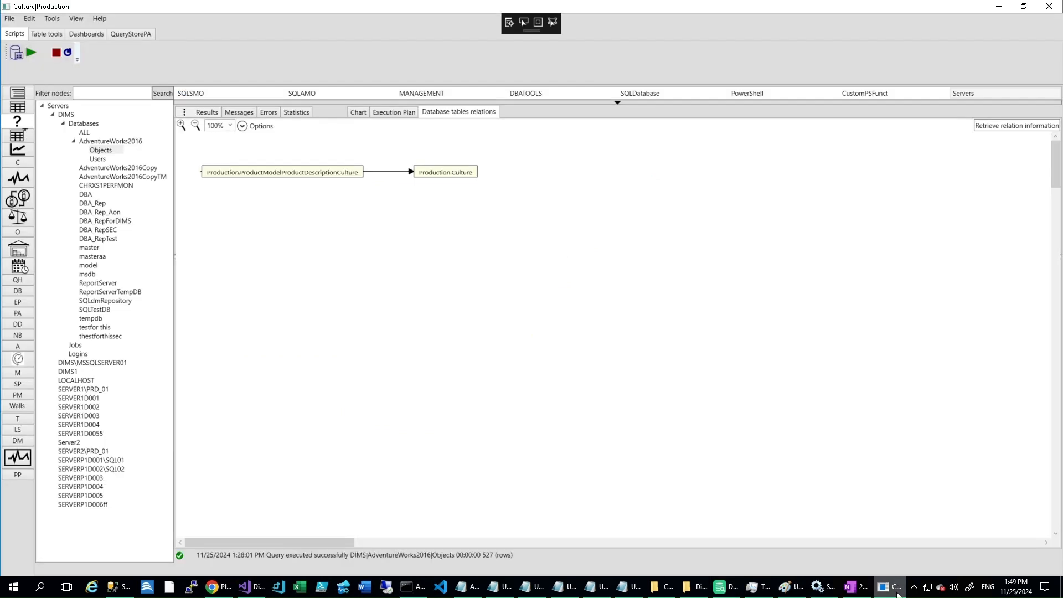
click(243, 126)
click(493, 140)
mouse_move(469, 184)
click(226, 233)
click(728, 370)
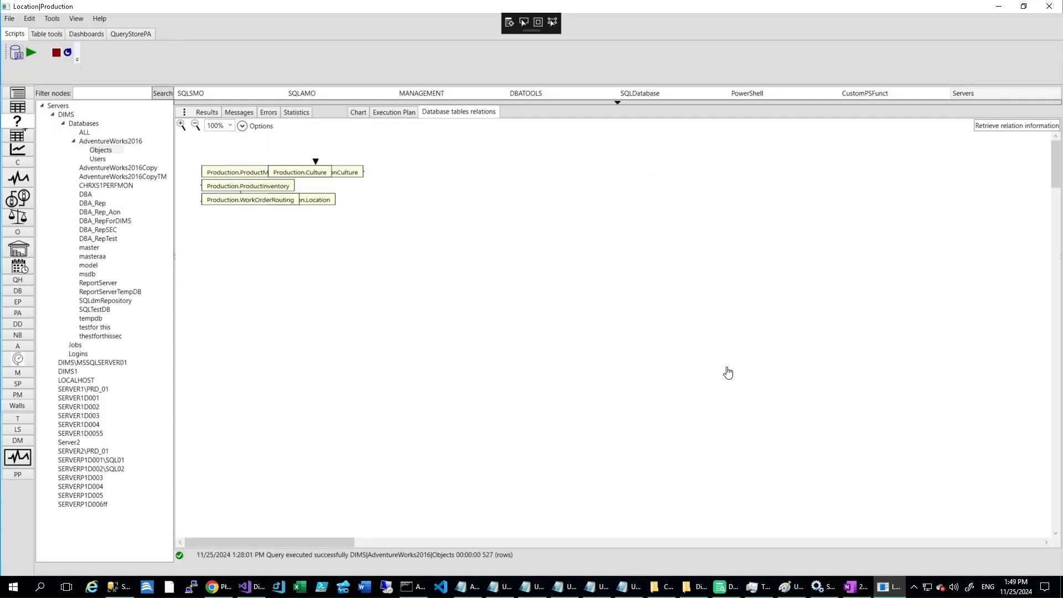
- Switch to DbVisualizer and add Location to the specified tables of the Production references graph
click(725, 588)
click(946, 147)
click(437, 248)
click(532, 216)
click(581, 381)
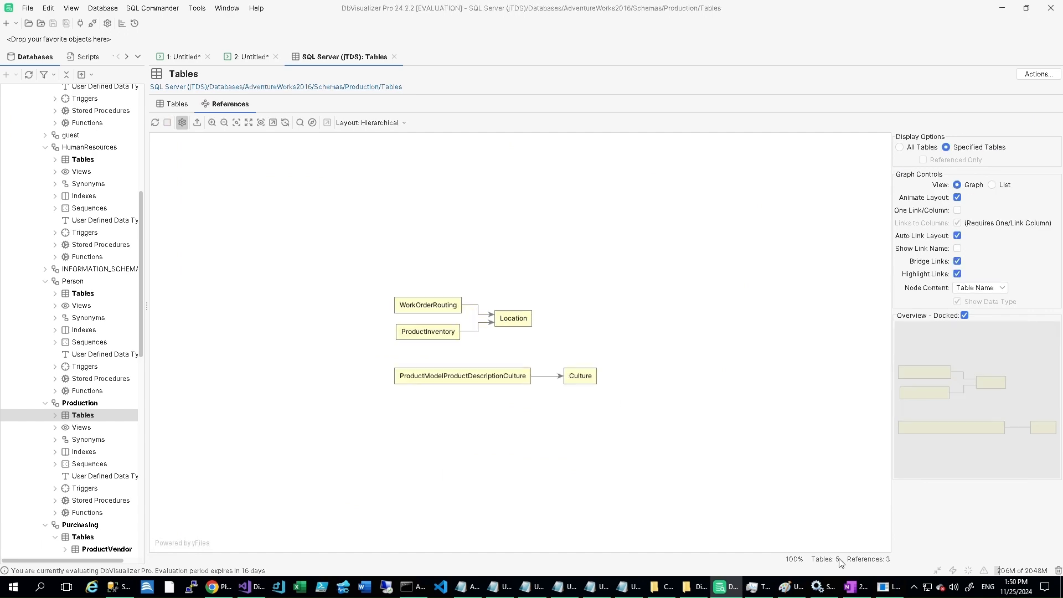
- In the DIMS chart, move WorkOrderRouting and ProductInventory to the right of Production.Location and adjust Location's position
click(892, 587)
drag(294, 219, 672, 239)
drag(294, 194, 642, 175)
drag(487, 213, 491, 218)
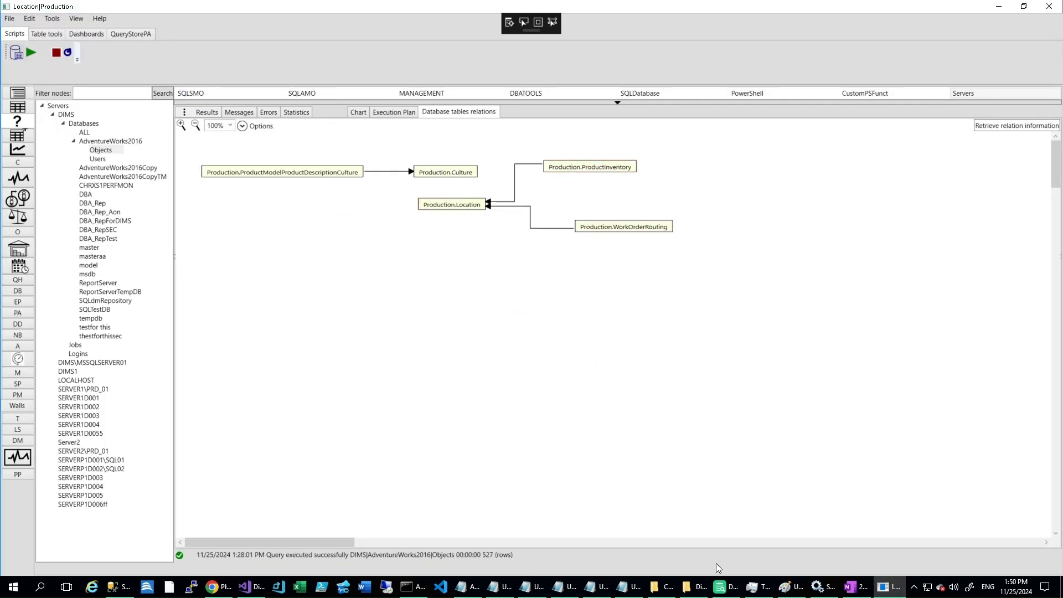
- Match the DbVisualizer graph in DIMS by moving ProductInventory and WorkOrderRouting to the left of Production.Location and adjusting Location's position
click(726, 587)
click(726, 587)
click(725, 593)
click(726, 593)
click(725, 593)
click(725, 592)
drag(557, 169, 251, 195)
drag(674, 228, 428, 243)
drag(484, 210, 503, 219)
drag(335, 253, 237, 244)
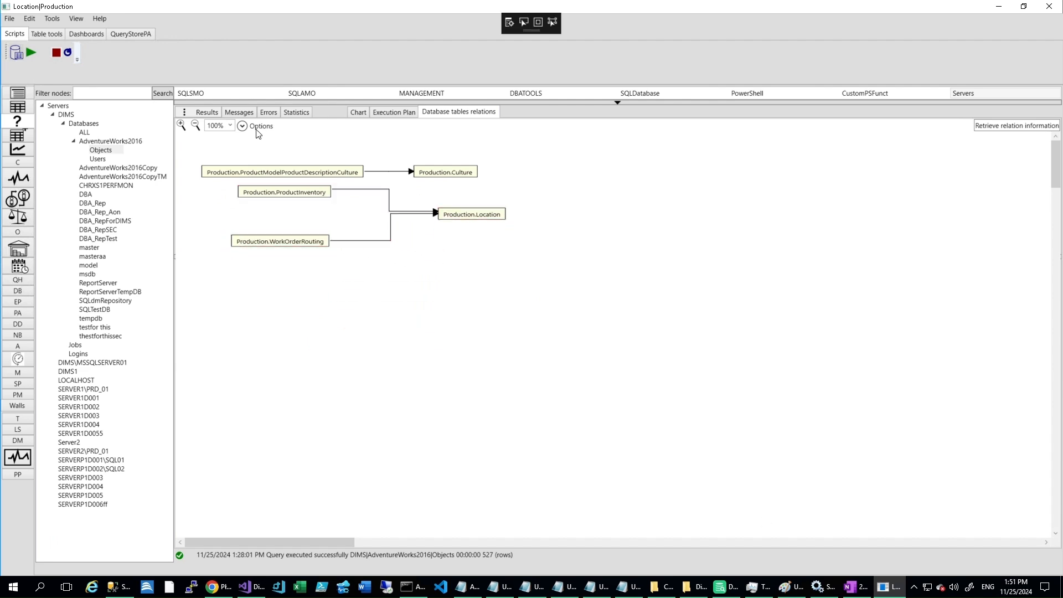
- Filter the DIMS chart to the whole Production schema and lay it out hierarchically
click(242, 126)
click(492, 138)
click(406, 181)
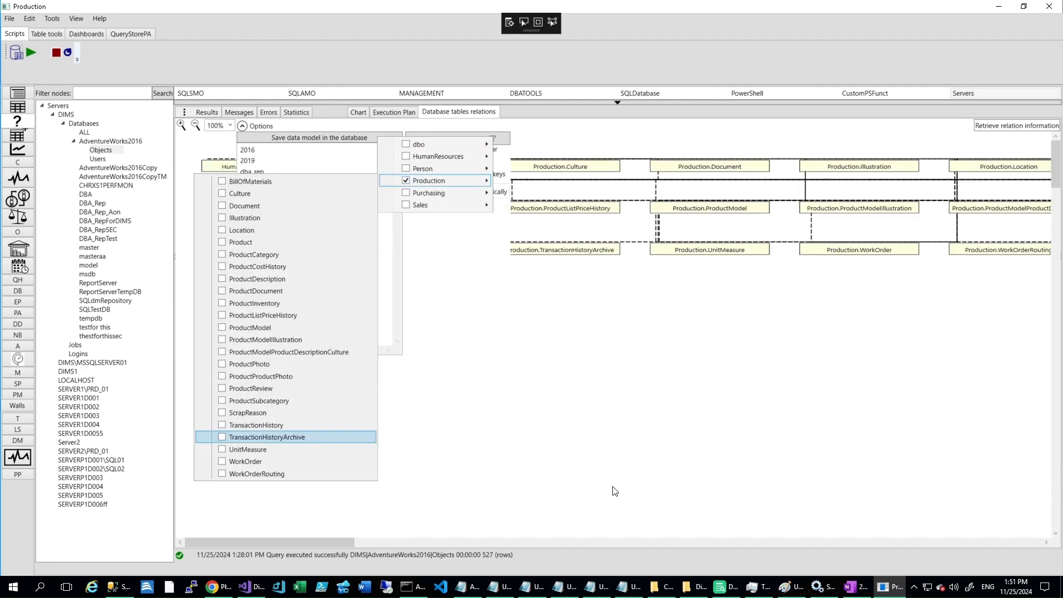
click(500, 192)
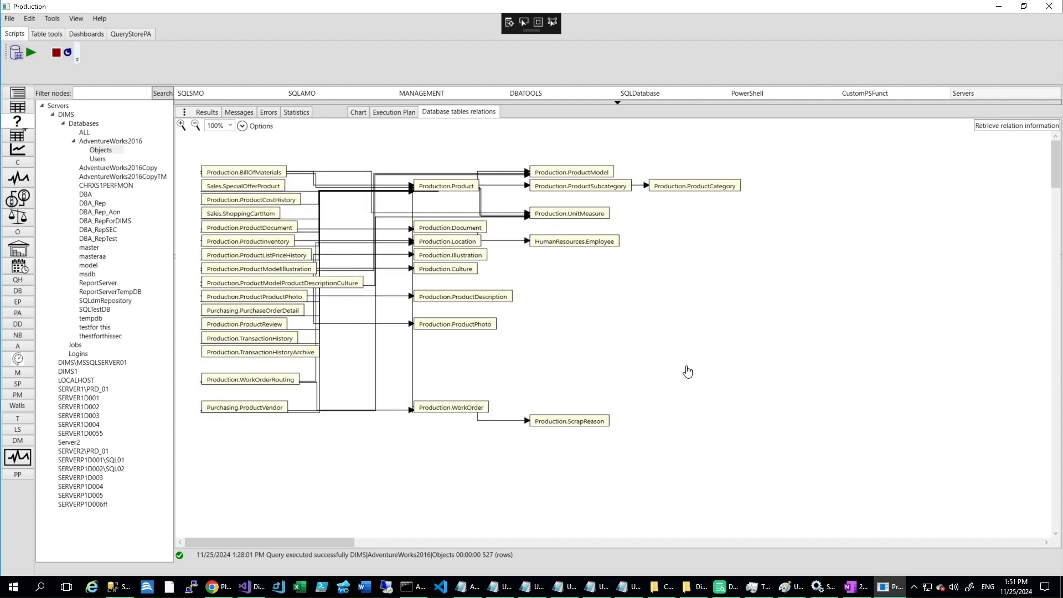
- Switch to DbVisualizer, show all tables in the Production references graph, and compare it with the DIMS chart
click(729, 591)
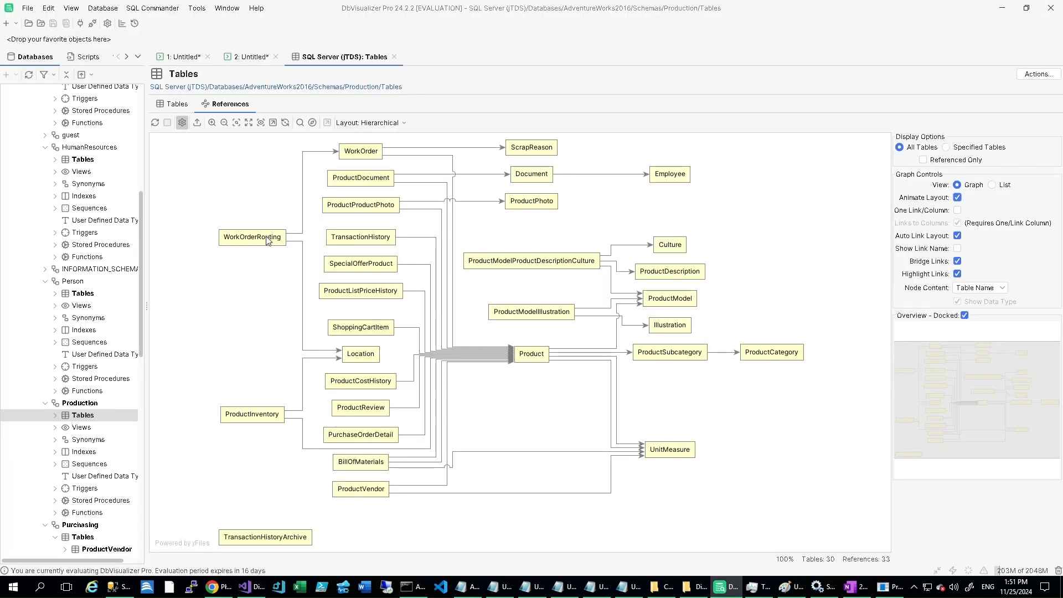
click(889, 588)
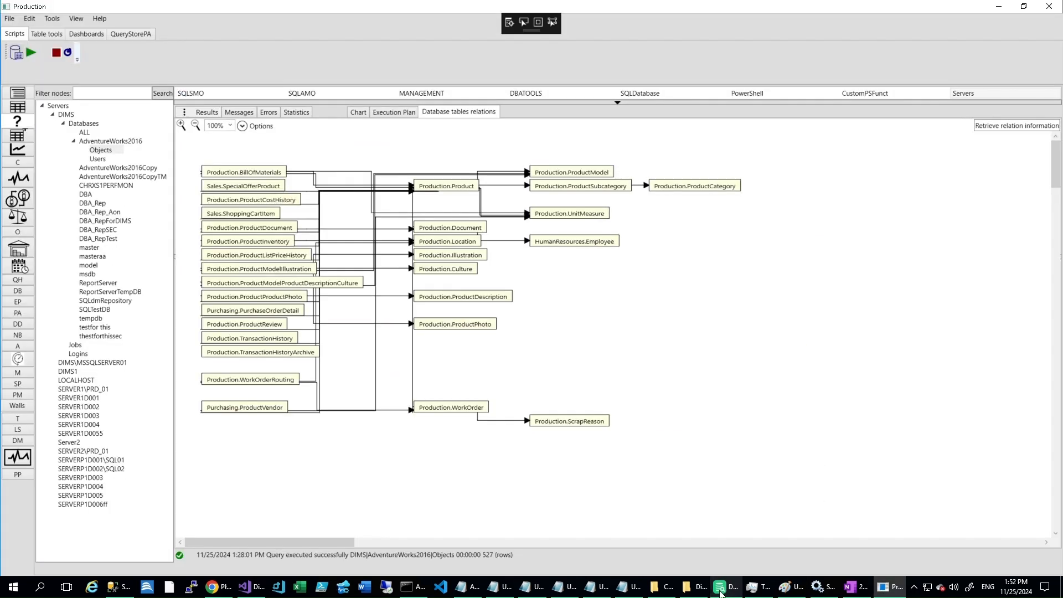
click(721, 591)
click(719, 594)
click(719, 594)
click(720, 593)
click(720, 593)
click(721, 590)
click(726, 588)
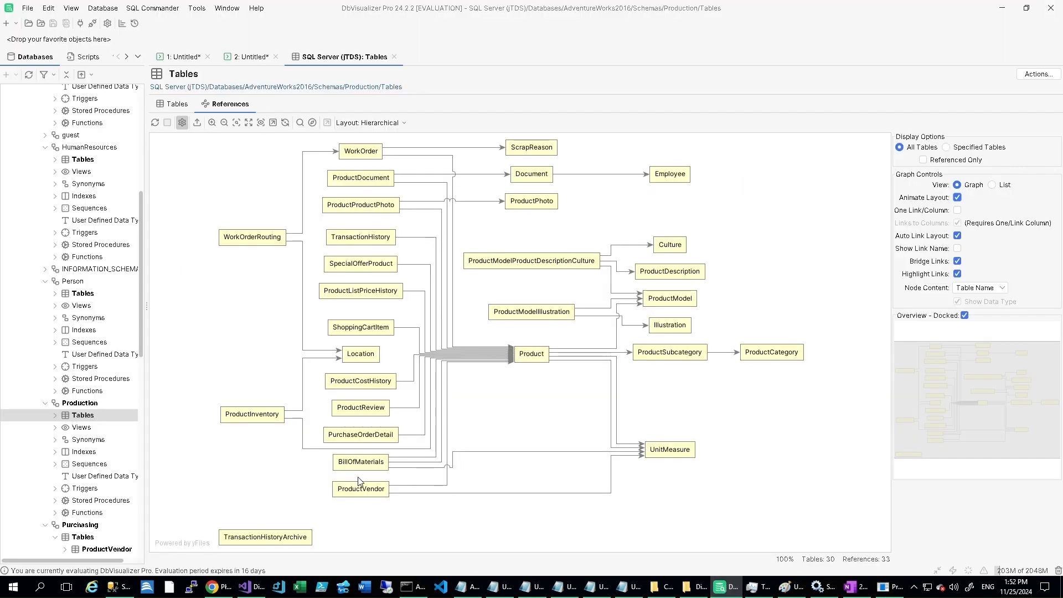
- In the DIMS chart, move Production.Product below WorkOrder and spread out ProductCategory, ProductSubcategory, ProductModel, Document and Location
click(892, 588)
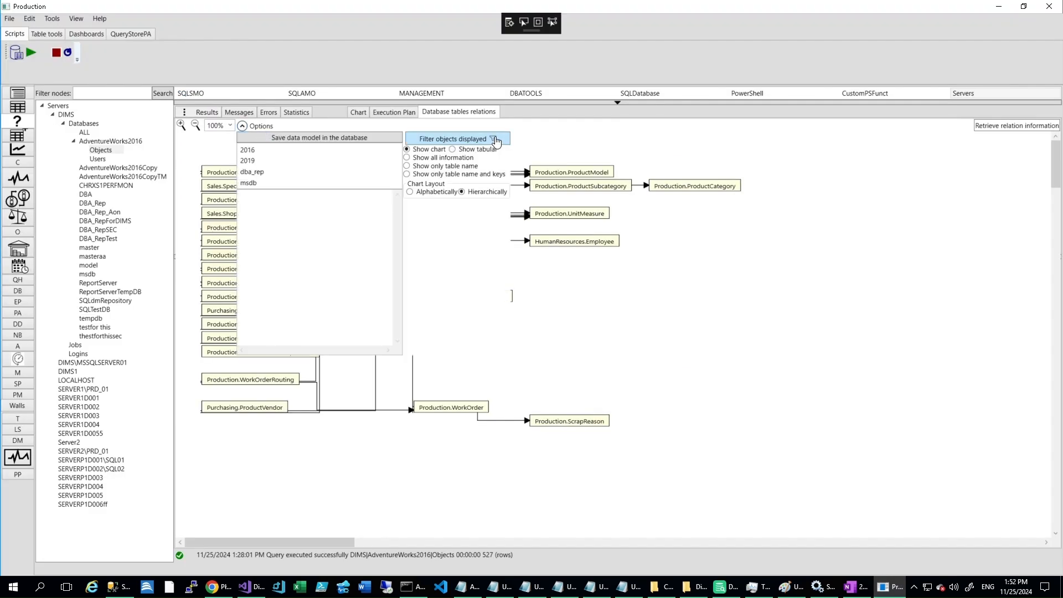
click(493, 138)
click(784, 348)
click(784, 347)
drag(477, 186, 489, 483)
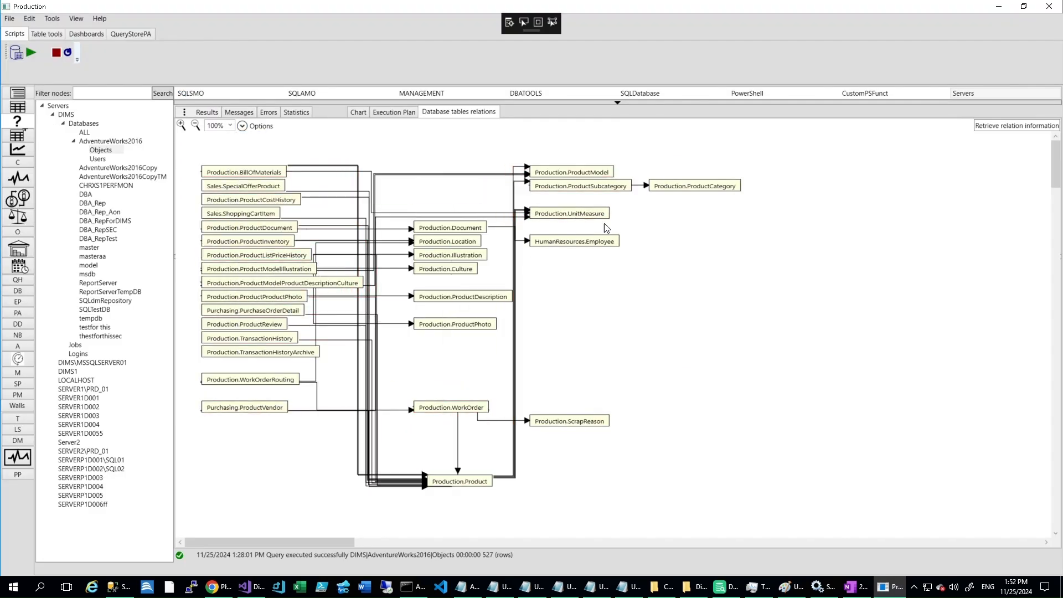
drag(739, 186, 794, 190)
drag(630, 186, 667, 205)
drag(609, 172, 663, 154)
mouse_move(487, 230)
mouse_down()
mouse_move(469, 194)
mouse_move(470, 230)
mouse_up()
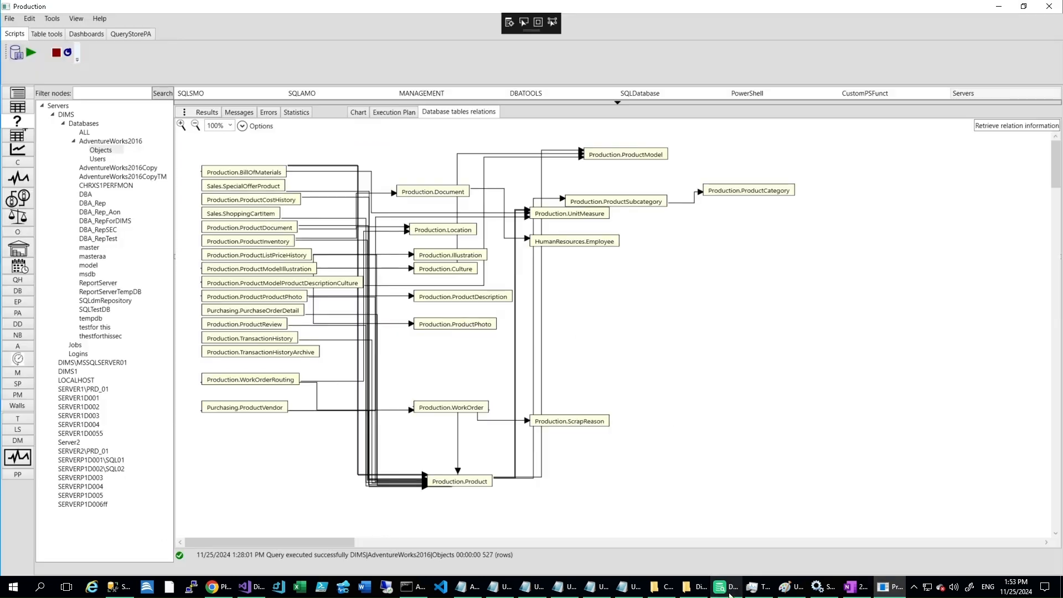
- Following DbVisualizer's graph, move ProductModelIllustration and Illustration in the DIMS chart to the right, below ProductModel
click(729, 592)
click(730, 592)
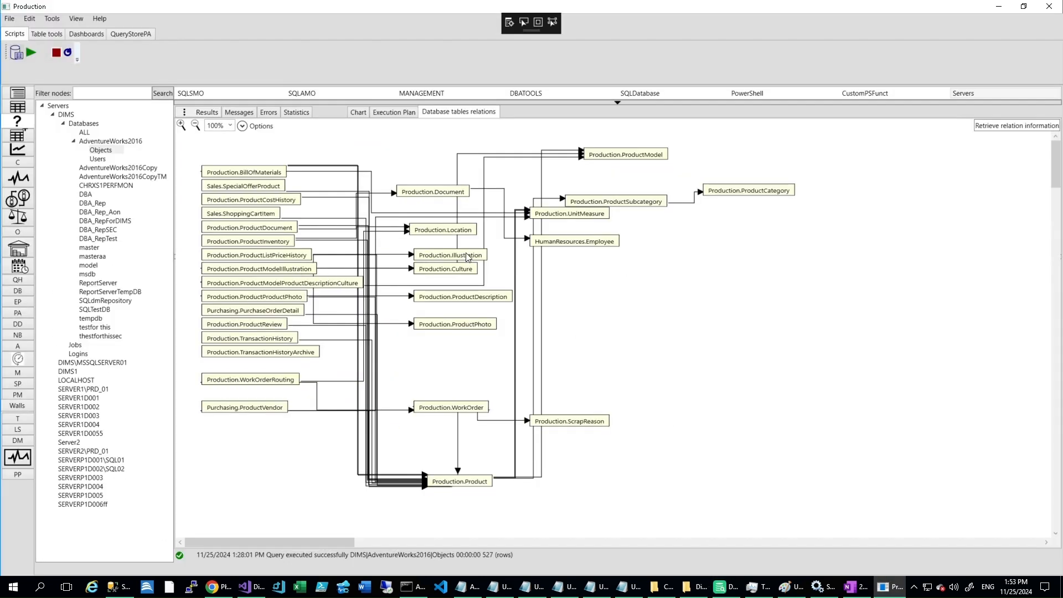
click(719, 592)
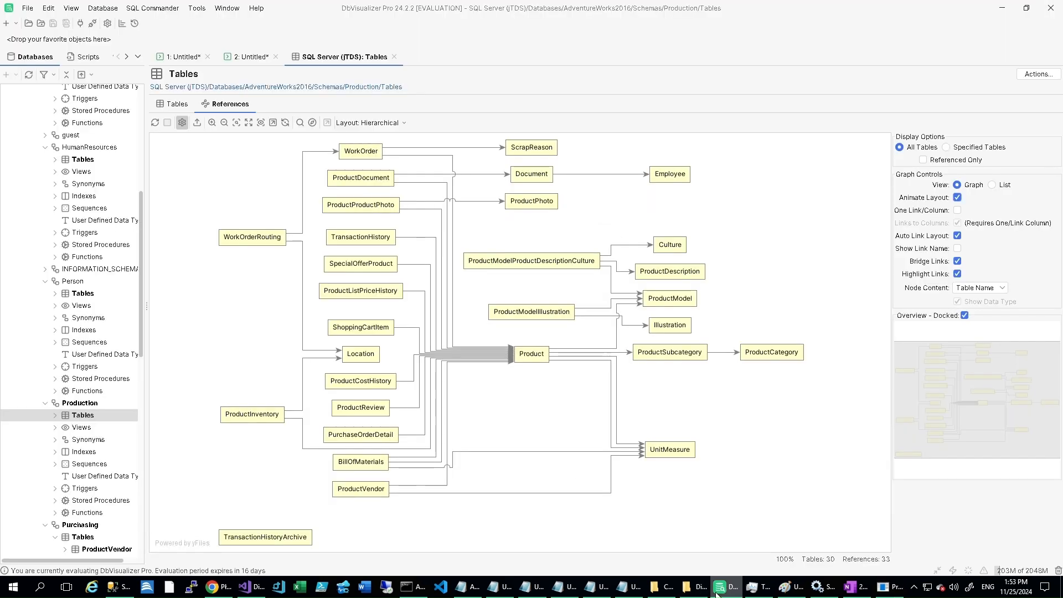
click(727, 591)
drag(291, 270, 663, 308)
drag(488, 255, 818, 307)
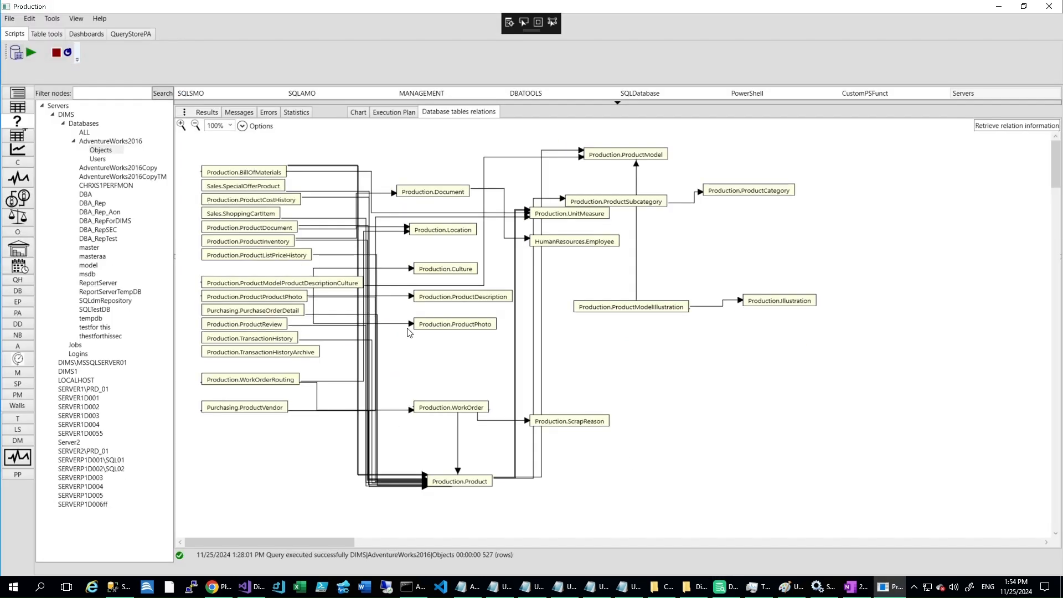
- Move ProductModelProductDescriptionCulture below ProductModel in the DIMS chart, with Culture and ProductDescription to its right
drag(354, 282, 760, 270)
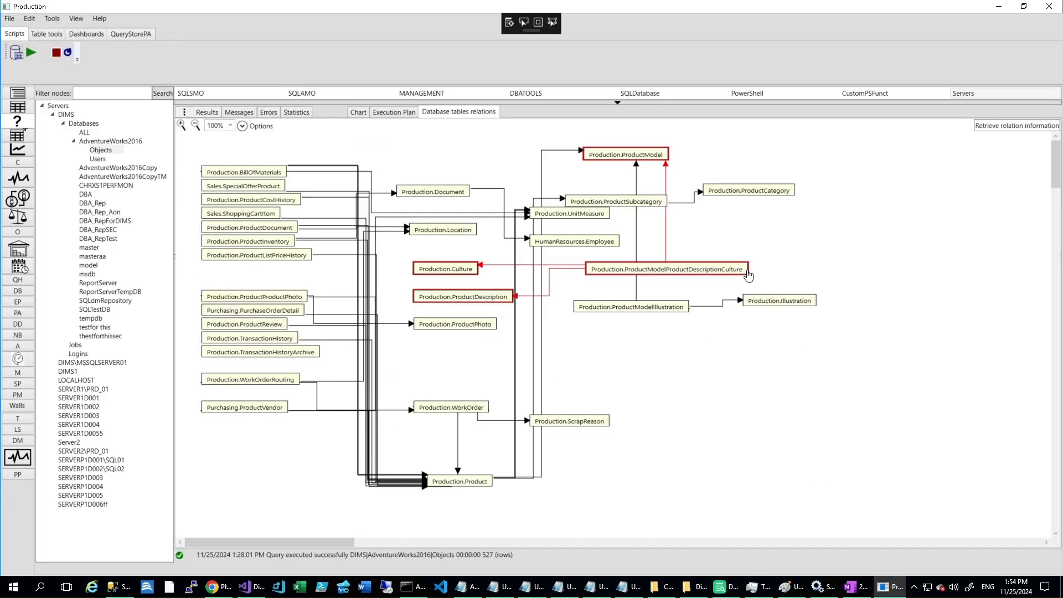
click(721, 588)
click(722, 590)
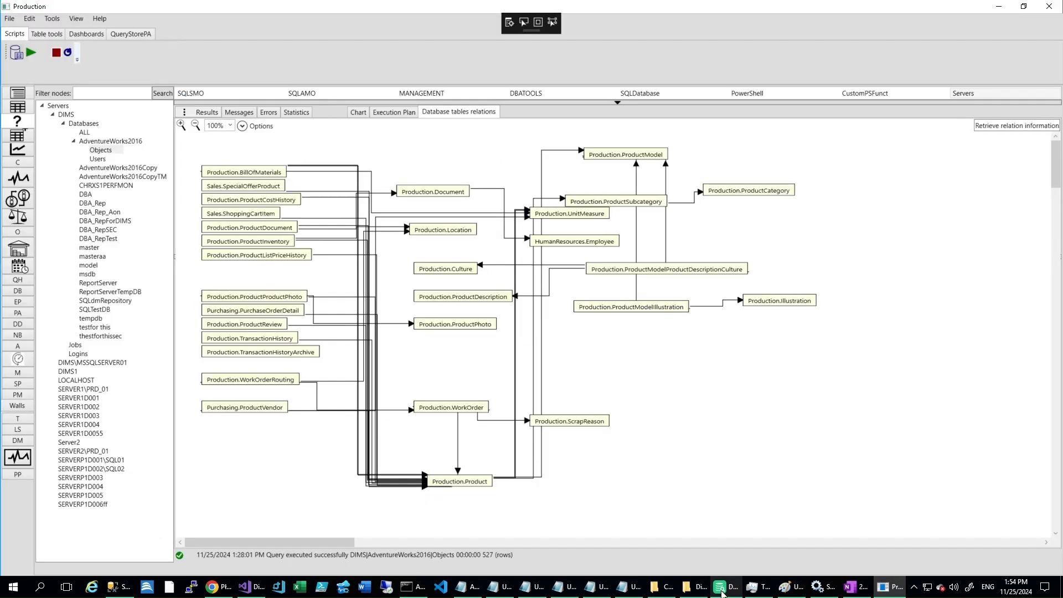
drag(892, 284, 889, 293)
- Using DbVisualizer's graph as reference, place ProductProductPhoto in the DIMS chart's first column and ProductPhoto above Document
click(722, 588)
click(725, 590)
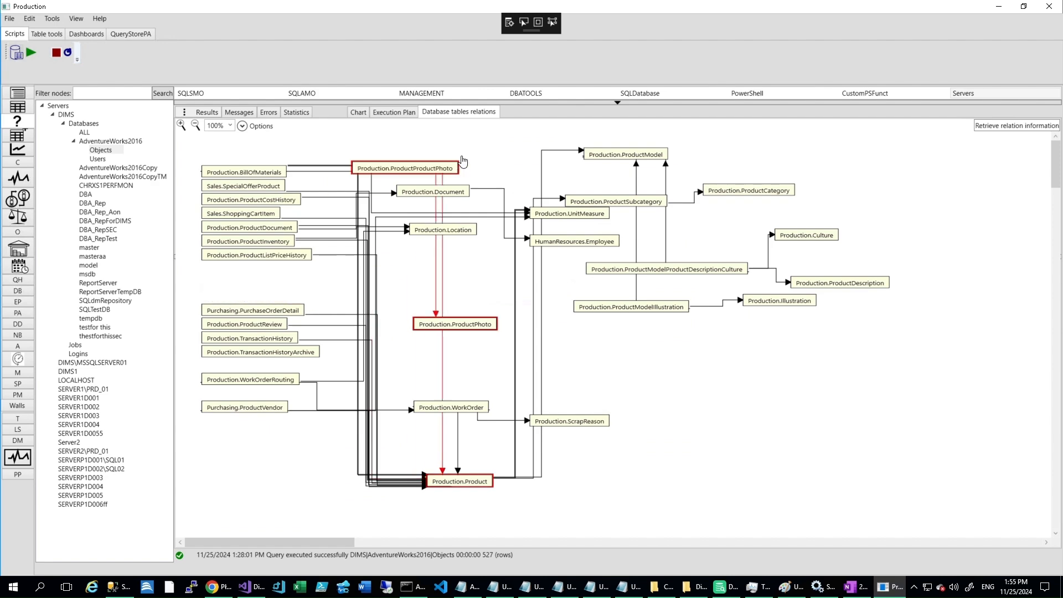
click(729, 590)
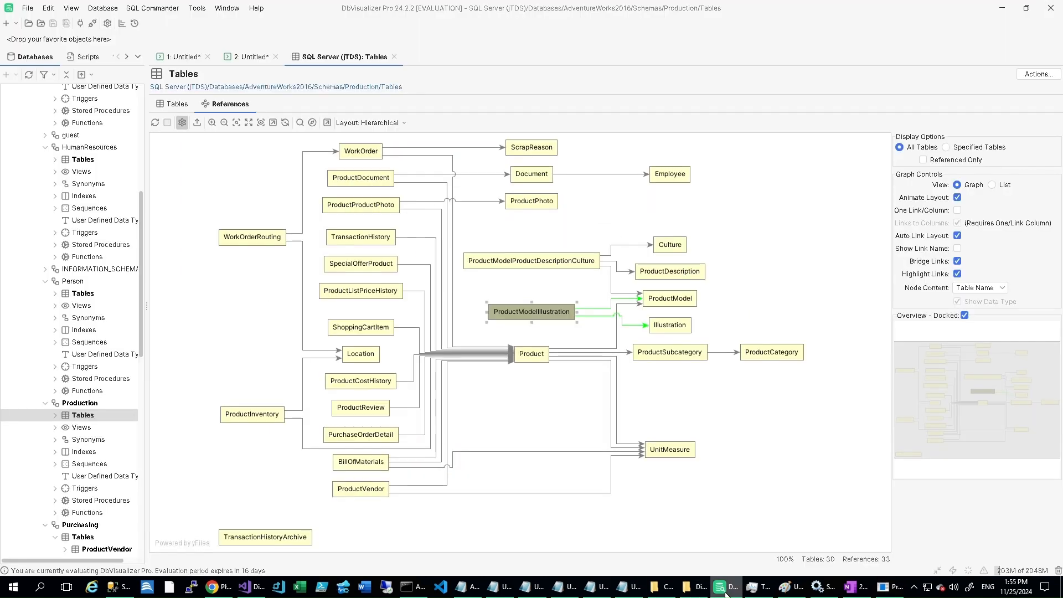
click(726, 590)
drag(495, 155, 309, 287)
click(726, 590)
click(726, 589)
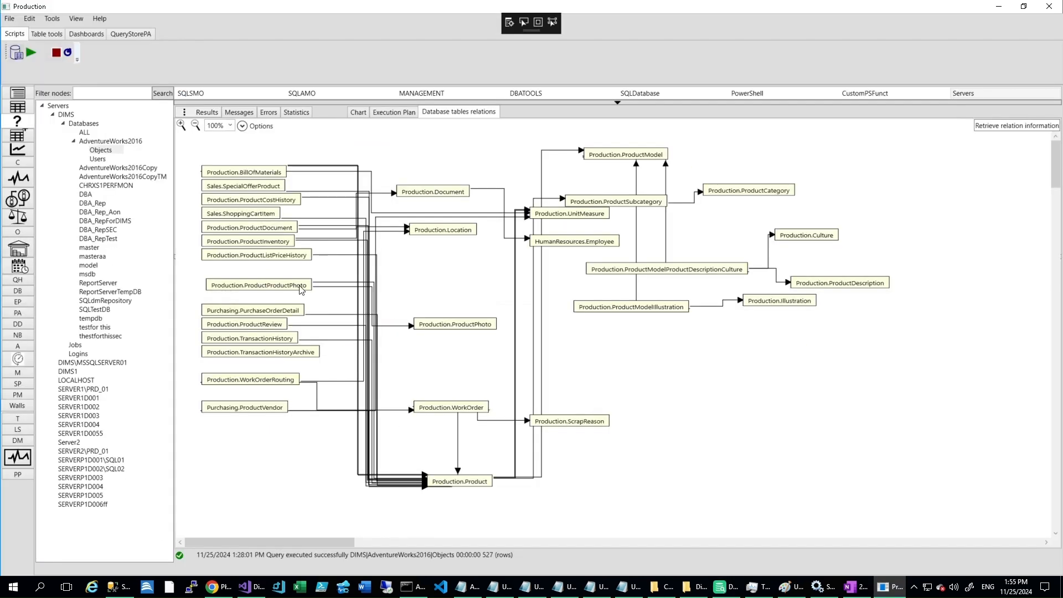
click(722, 591)
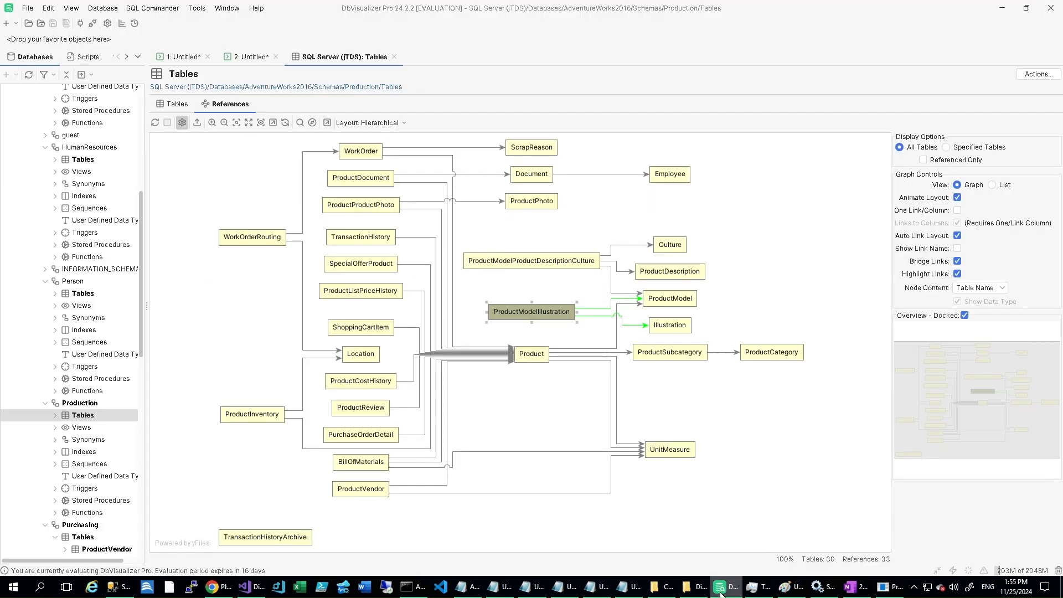
click(721, 592)
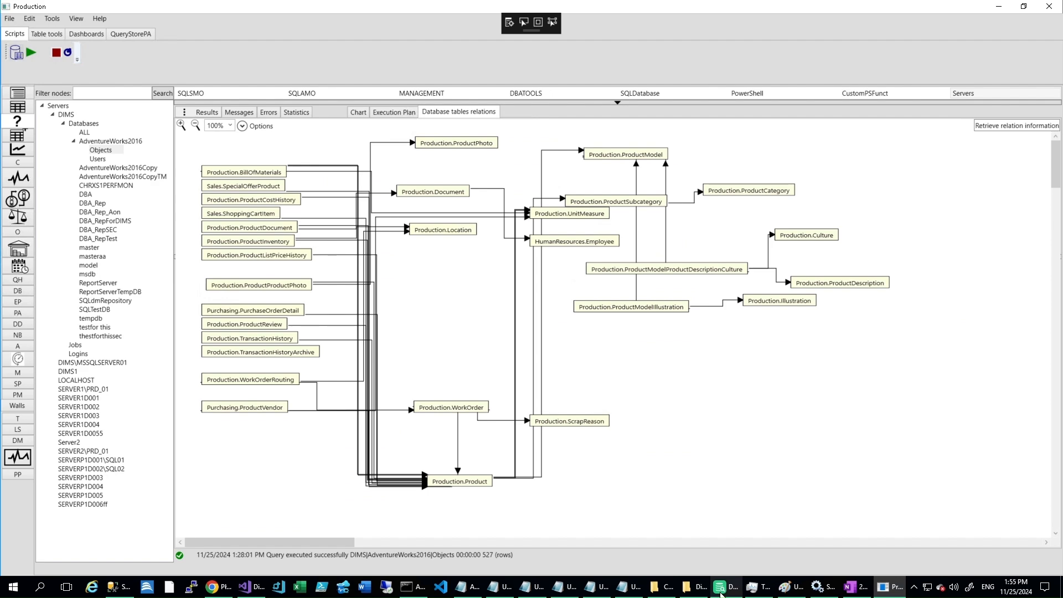
- Arrange ProductDocument, Document and HumanResources.Employee from left to right in the DIMS chart, checking against DbVisualizer's graph
drag(454, 194, 462, 191)
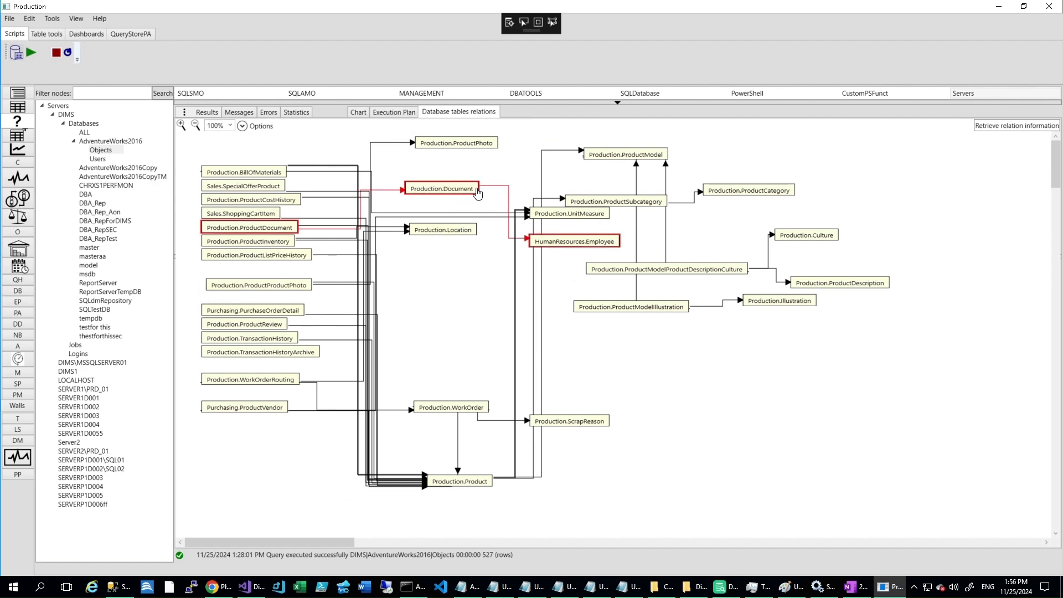
drag(618, 242, 794, 175)
click(720, 588)
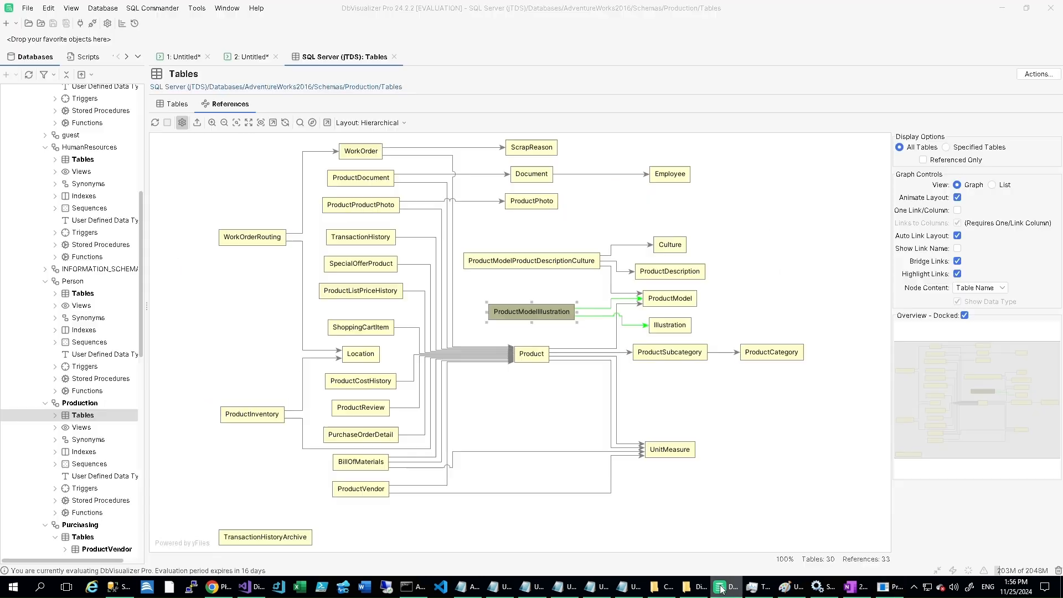
click(721, 591)
drag(441, 191, 576, 181)
drag(288, 228, 434, 210)
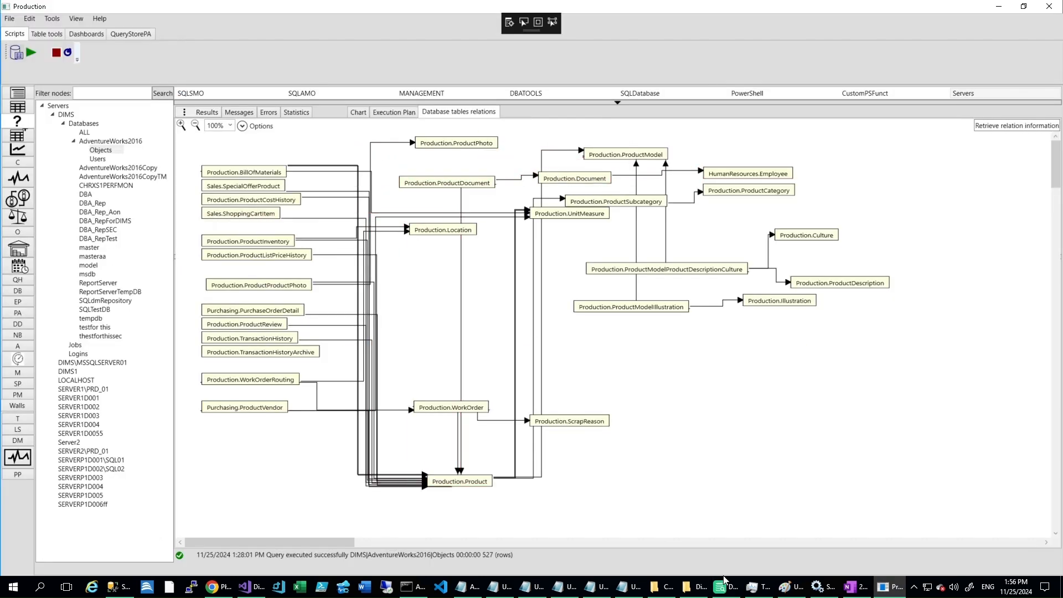
click(721, 591)
click(721, 591)
drag(607, 180, 647, 188)
click(721, 592)
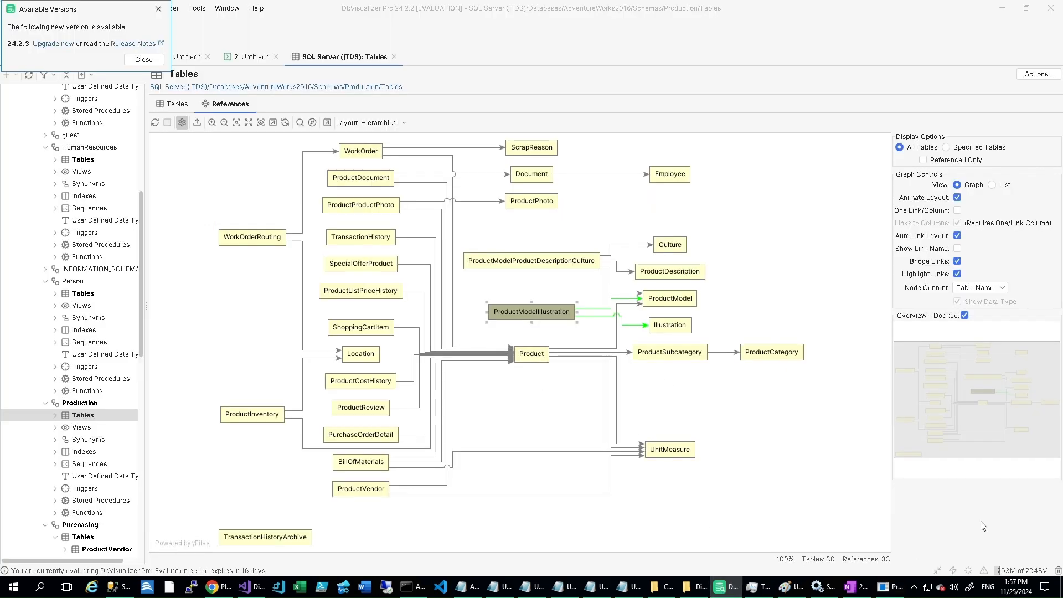
- Switch to DIMS, limit the chart to the Sales schema's tables, and move Sales.SalesOrderHeader slightly to the left
click(890, 591)
click(263, 128)
click(492, 138)
click(416, 203)
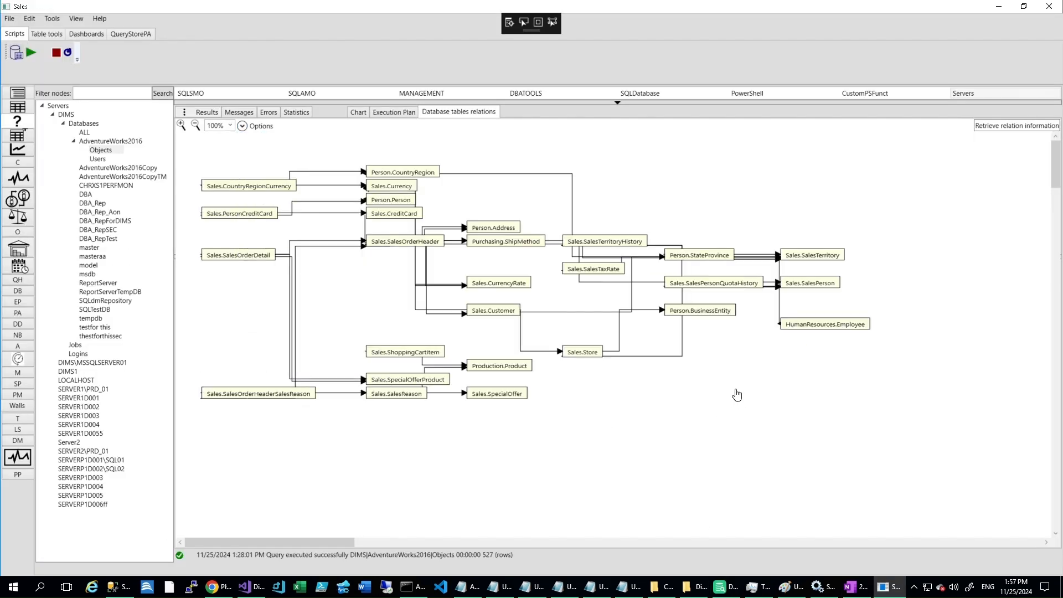
drag(374, 243, 320, 260)
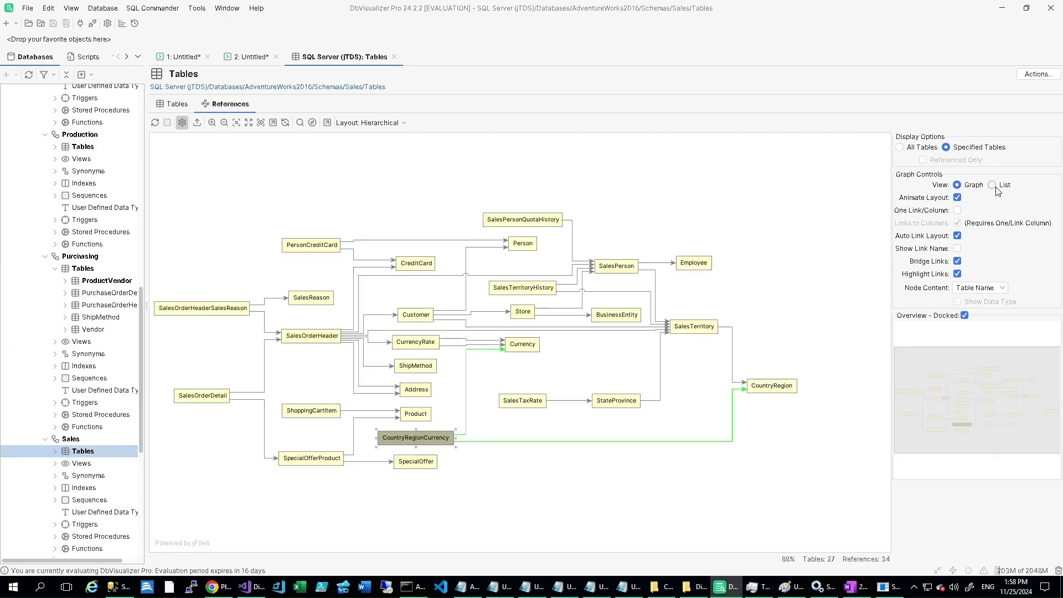
- Show the Sales table references as a list in DbVisualizer and compare them with the tabular view in DIMS
click(993, 185)
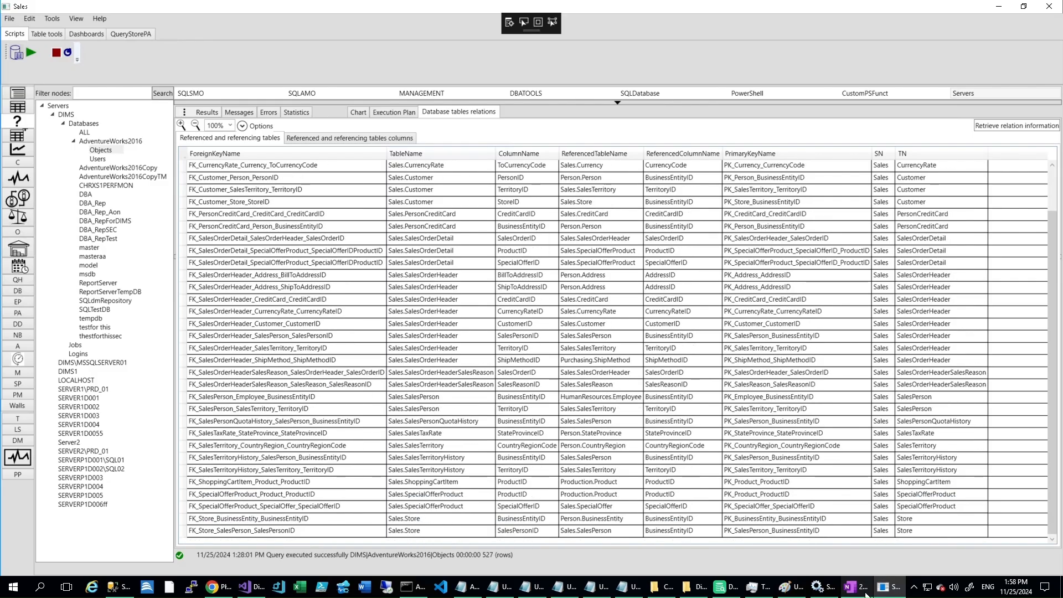
click(888, 592)
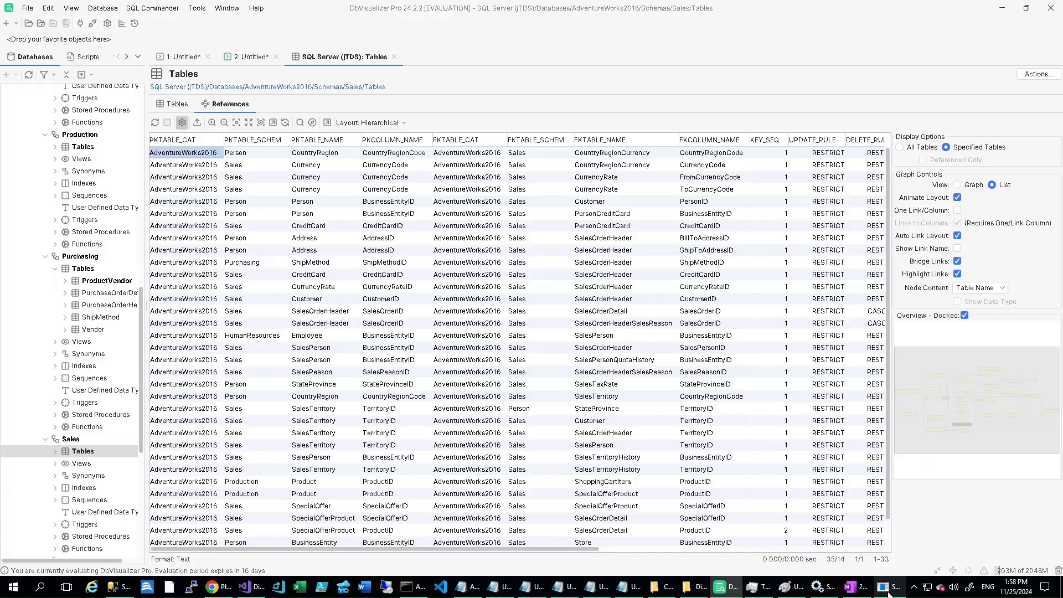
click(891, 592)
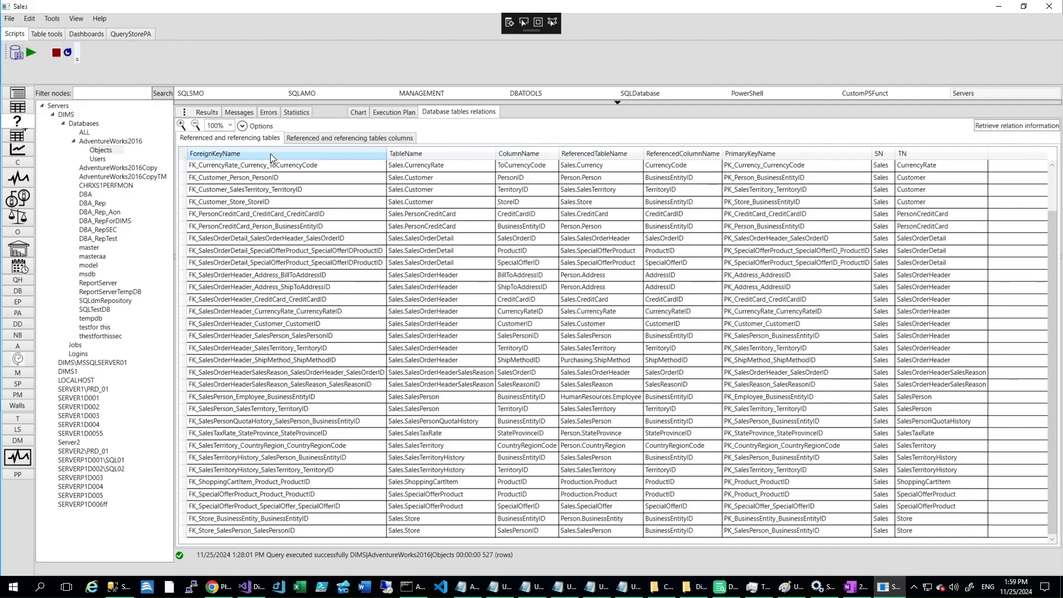
- Sort the DIMS relations table by ReferencedColumnName and the DbVisualizer references list by PKCOLUMN_NAME
click(522, 154)
click(720, 592)
click(720, 592)
click(714, 150)
click(721, 592)
click(389, 142)
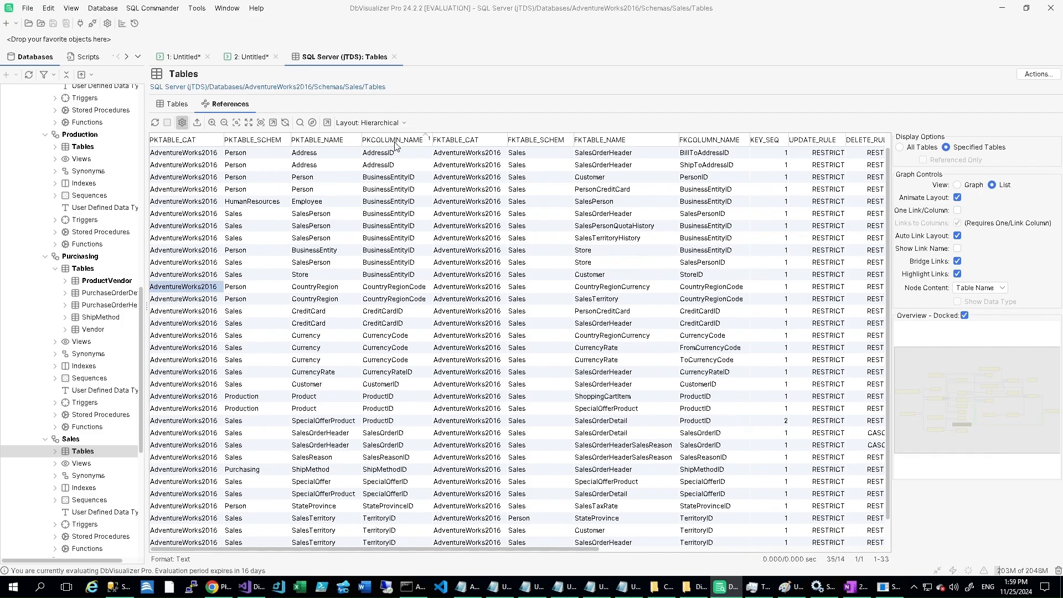
click(722, 591)
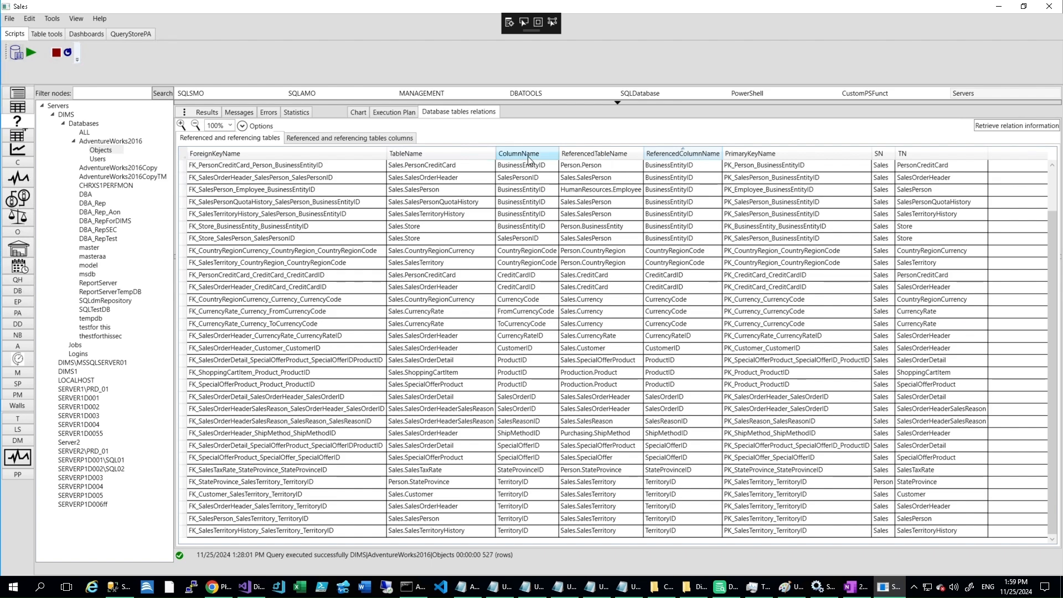
scroll(609, 277, up, 2)
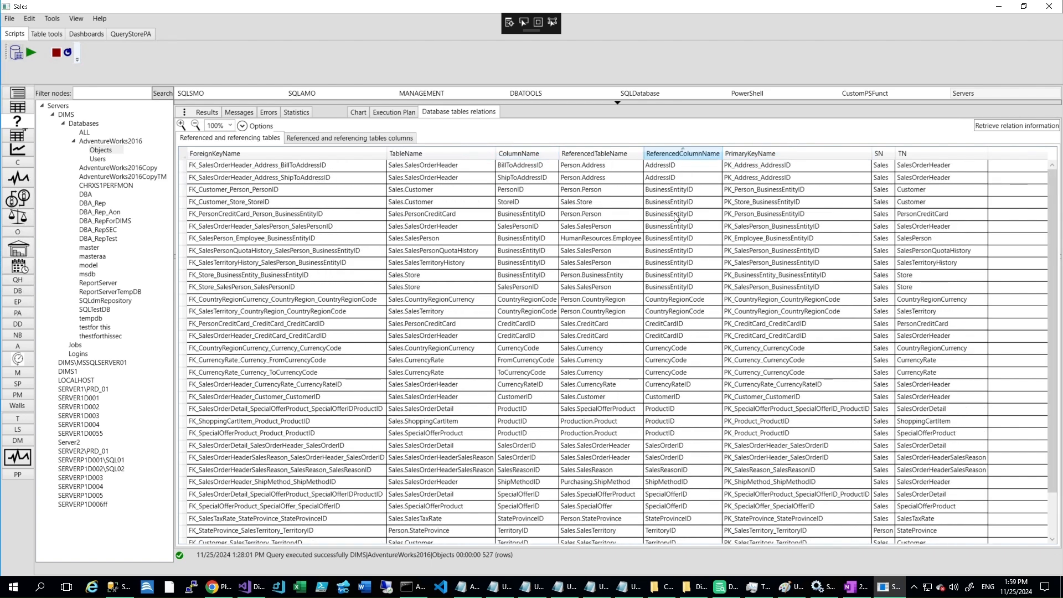
- Restore the DbVisualizer window to a smaller size and place it over DIMS, leaving the ReferencedColumnName column visible
click(720, 587)
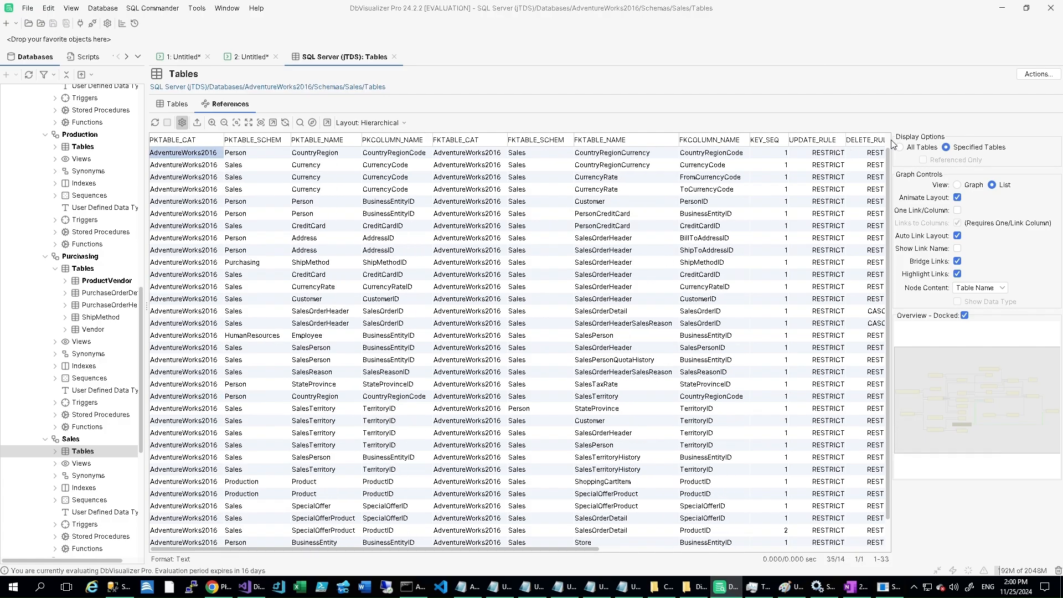
double_click(923, 5)
drag(620, 563, 643, 564)
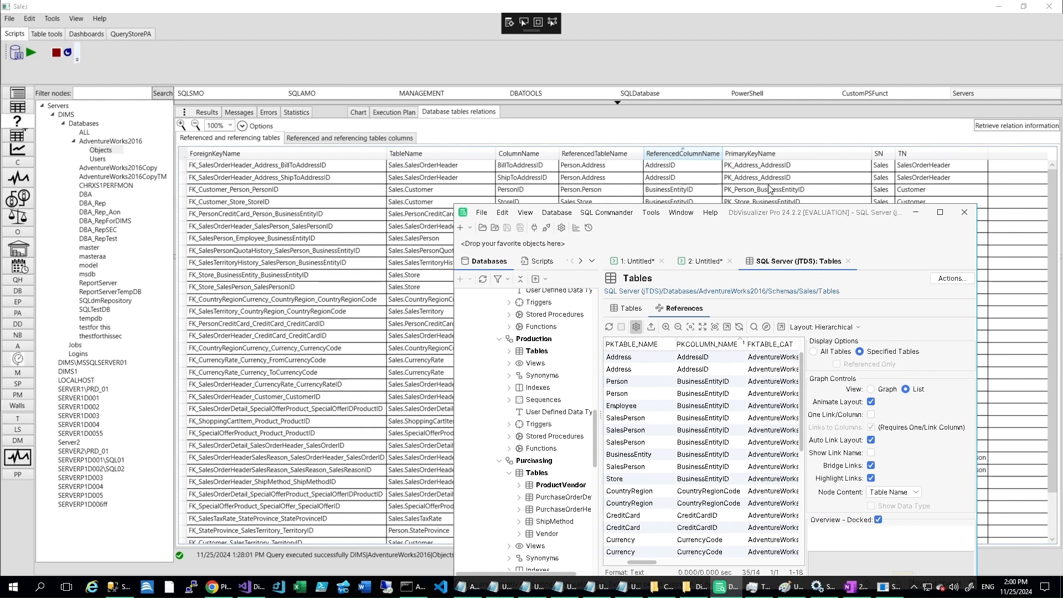
drag(884, 219, 537, 121)
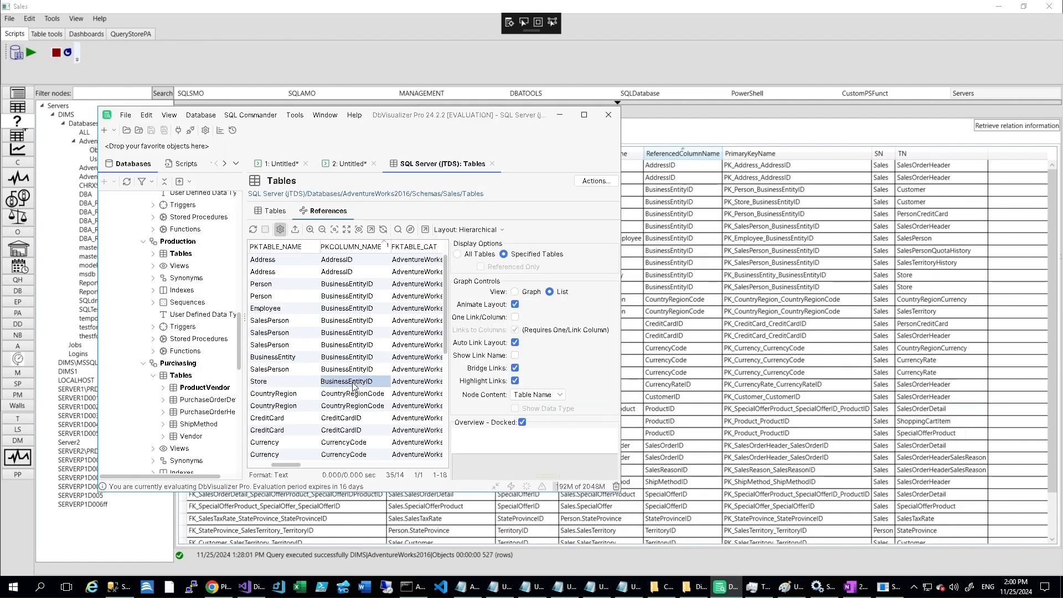
- Compare the sorted PKCOLUMN_NAME entries in DbVisualizer with the ReferencedColumnName rows in DIMS, down to the TerritoryID rows
click(345, 456)
key(alt+Tab)
scroll(344, 452, down, 2)
key(alt+Tab)
click(685, 482)
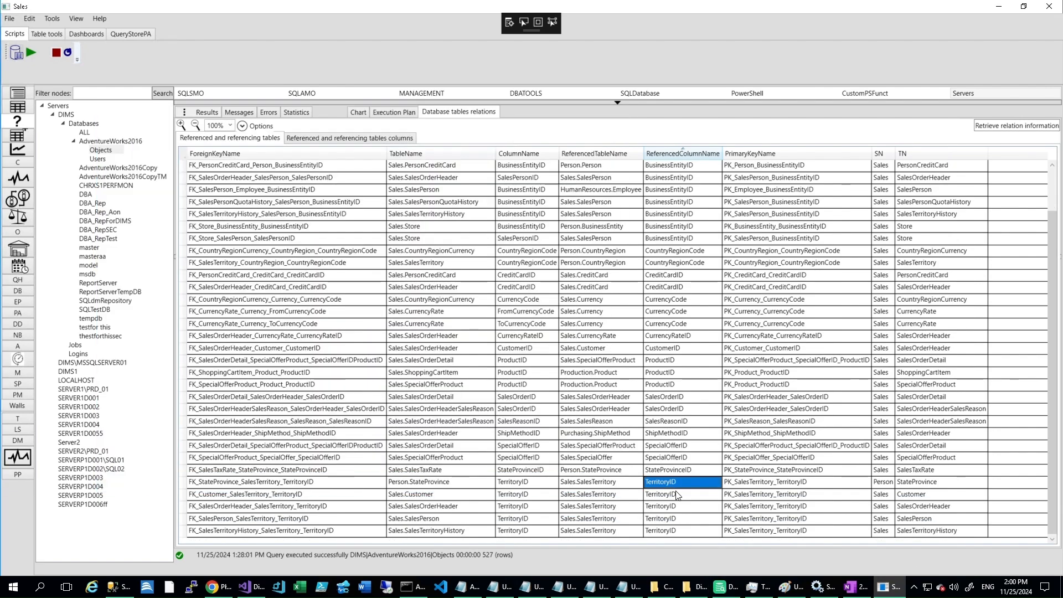